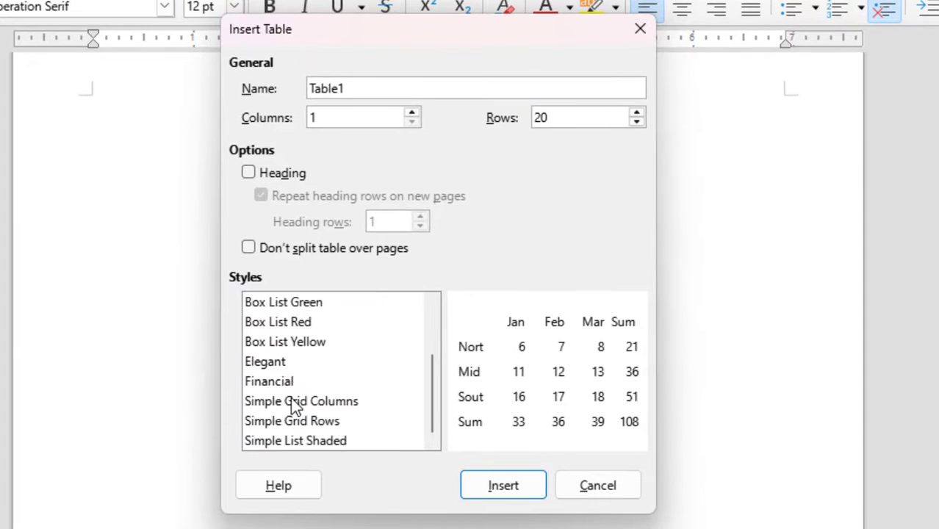
# Choose the Box List Blue style and insert the table with 1 column and 20 rows.
pyautogui.scroll(2, 272, 396)
pyautogui.click(292, 366)
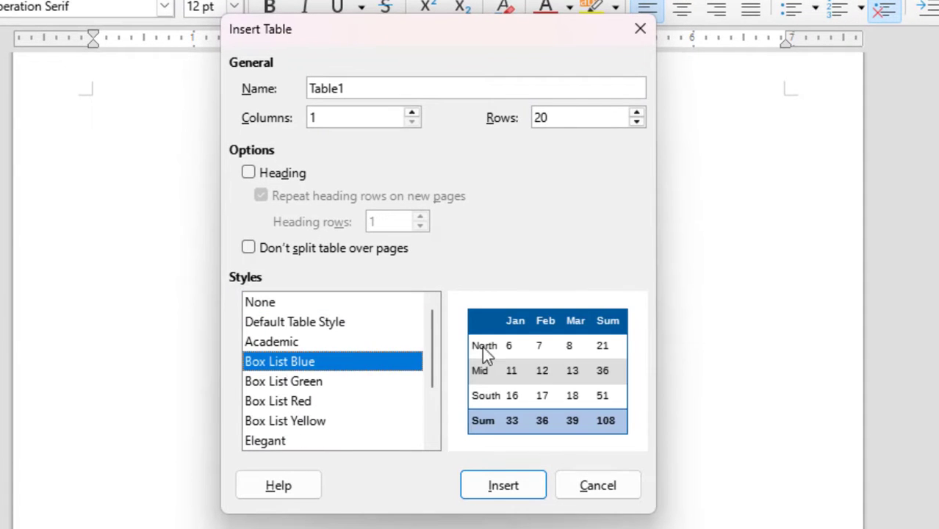
pyautogui.click(275, 401)
pyautogui.scroll(-2, 275, 401)
pyautogui.scroll(2, 276, 406)
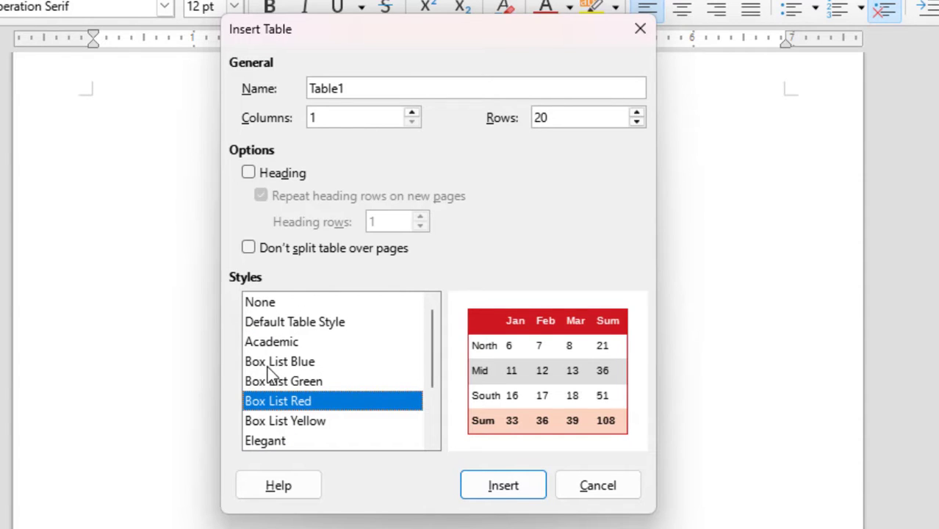
pyautogui.click(268, 369)
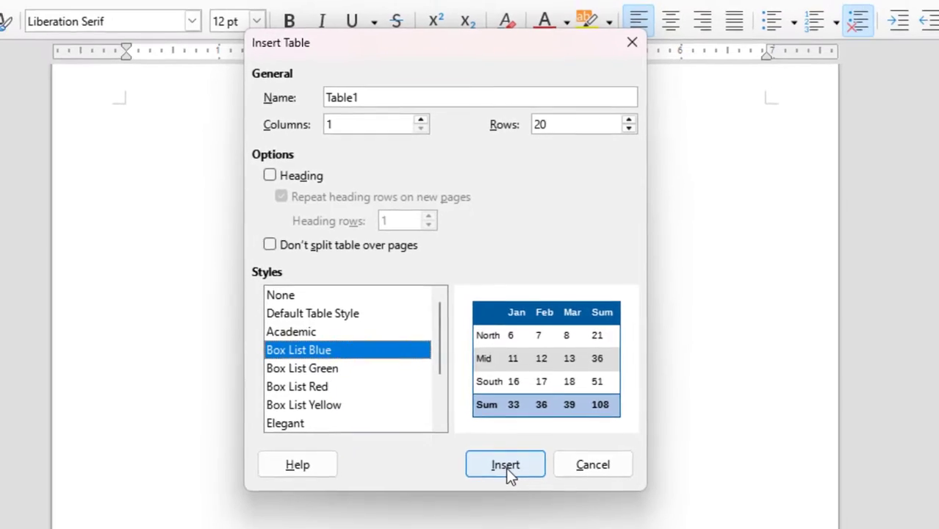
pyautogui.click(504, 488)
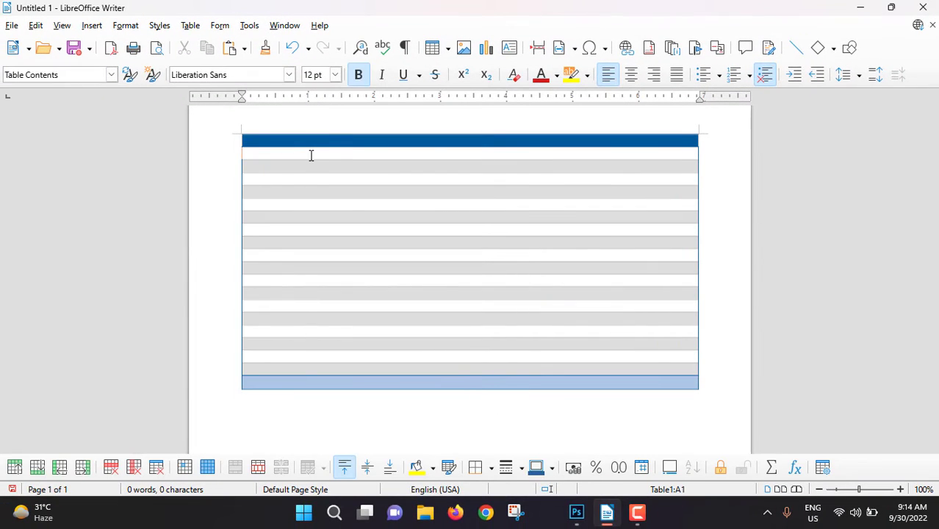
# Set the height of all table rows to 0.4".
pyautogui.click(311, 156)
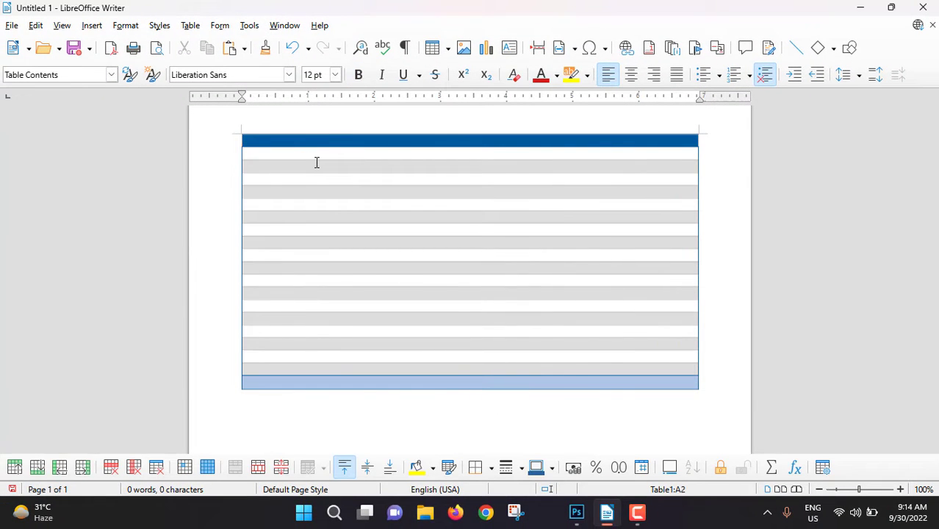
pyautogui.hotkey('ctrl', 'a')
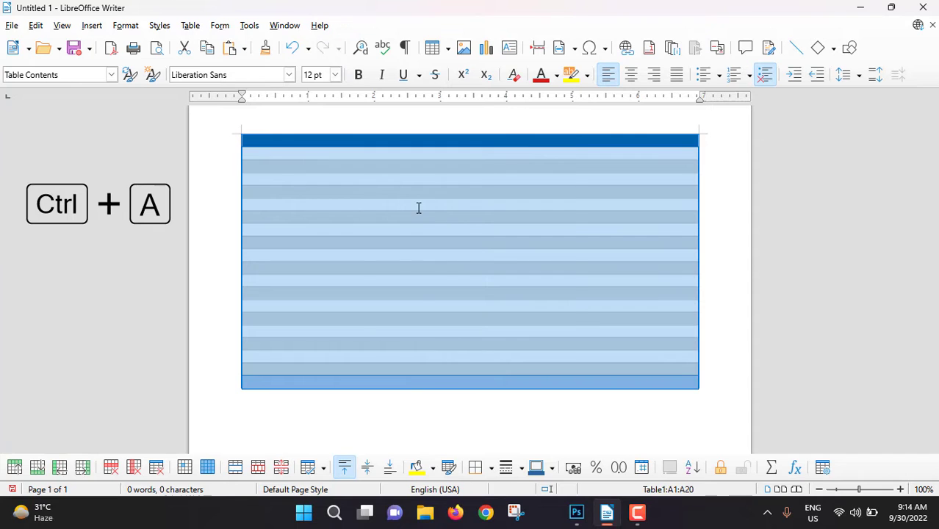
pyautogui.rightClick(418, 212)
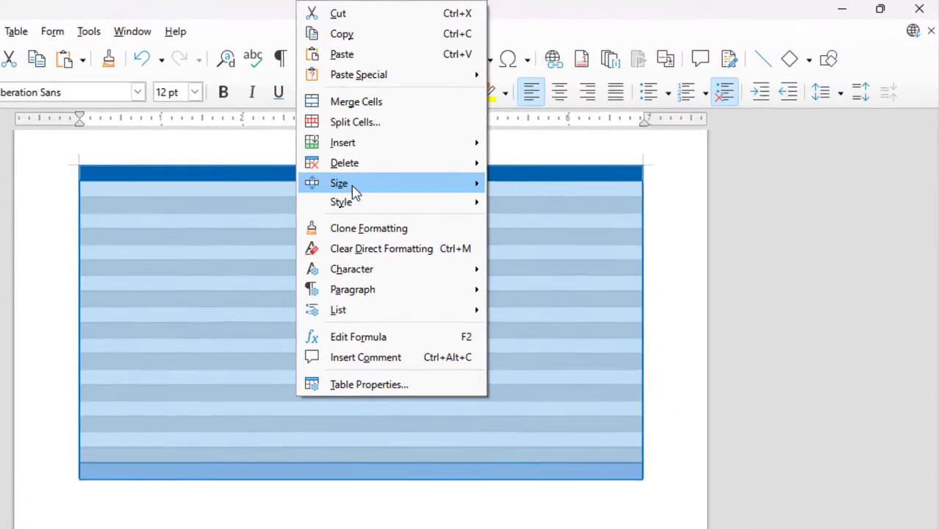
pyautogui.moveTo(452, 148)
pyautogui.click(545, 184)
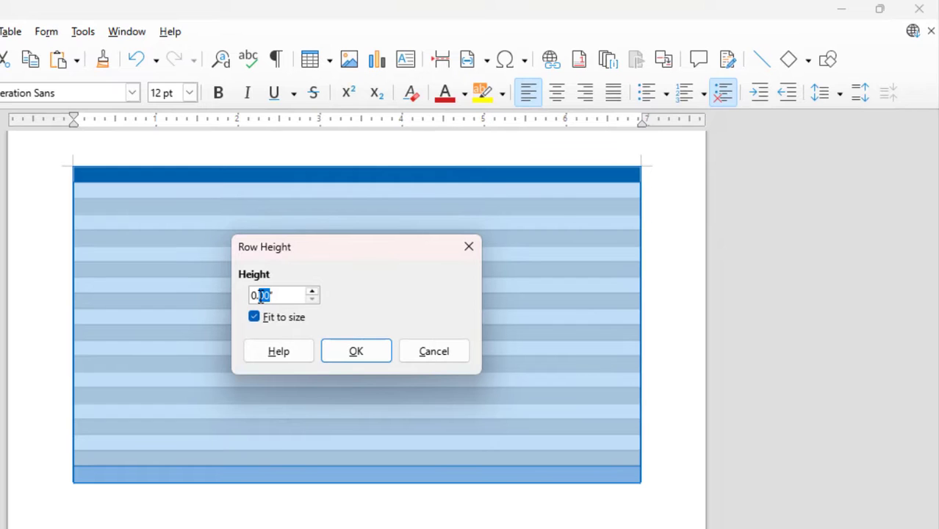
pyautogui.write('4')
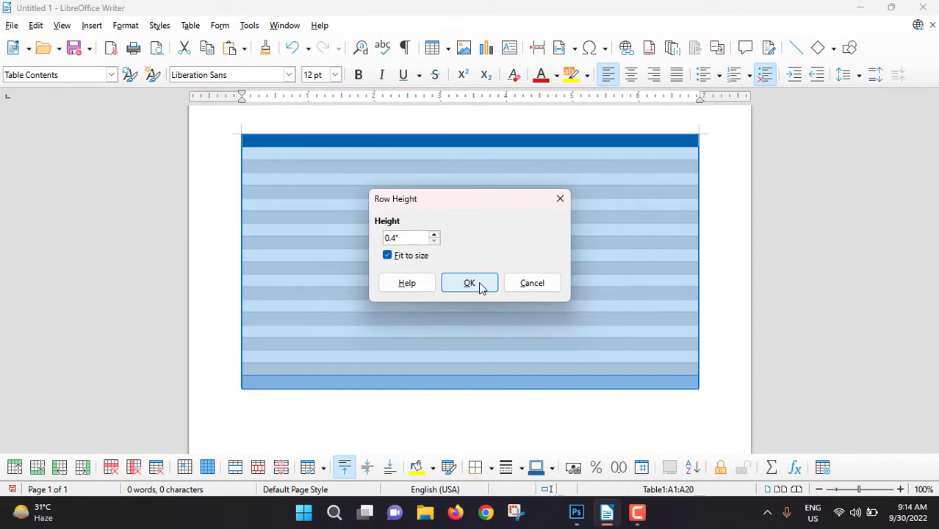
pyautogui.click(470, 283)
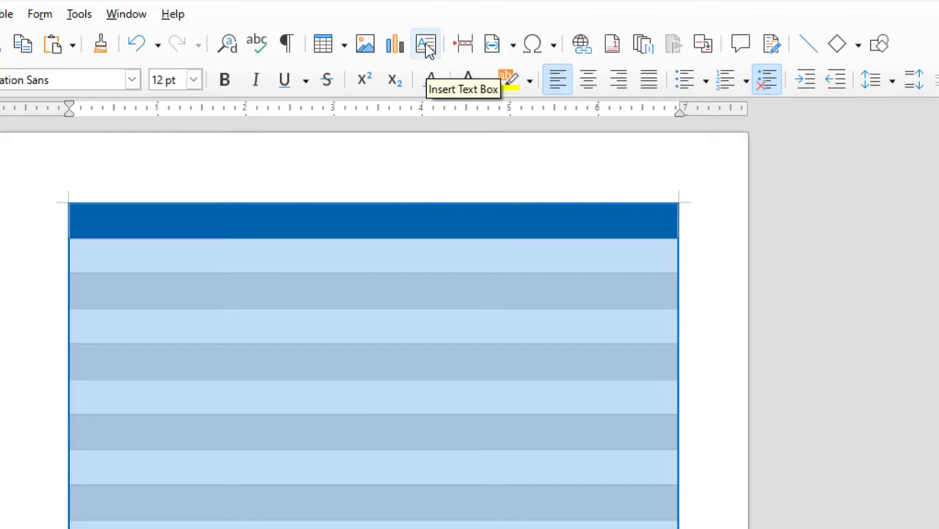
# Insert a text box above the right end of the table and enter "Date:" in it.
pyautogui.click(426, 44)
pyautogui.click(527, 152)
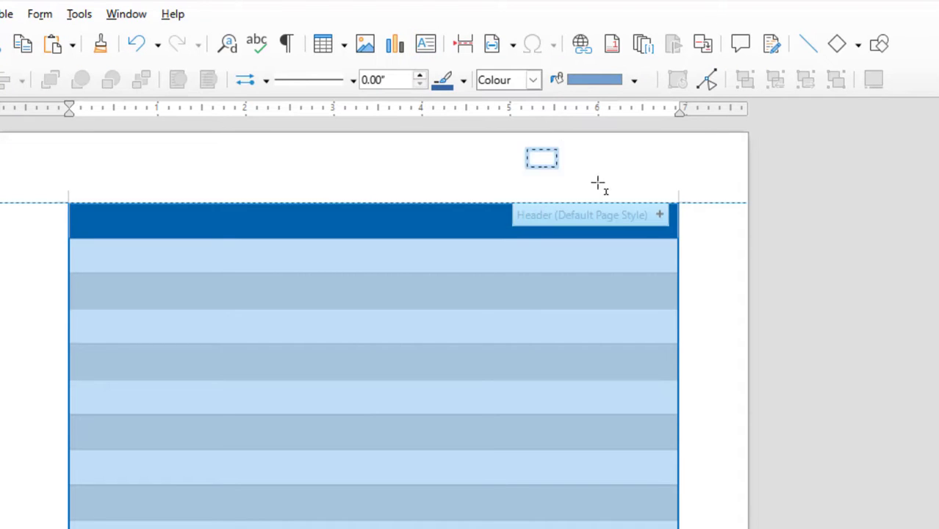
pyautogui.moveTo(598, 183); pyautogui.dragTo(651, 192)
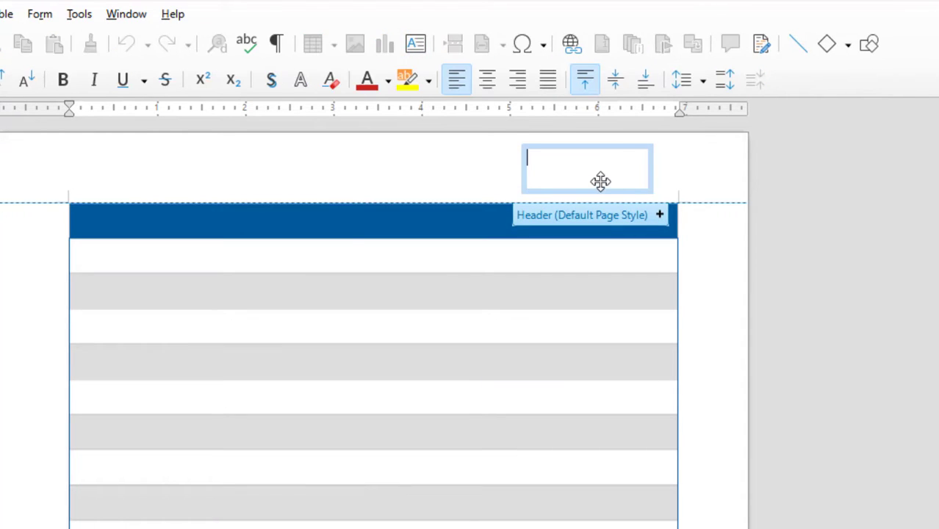
pyautogui.write('Date:')
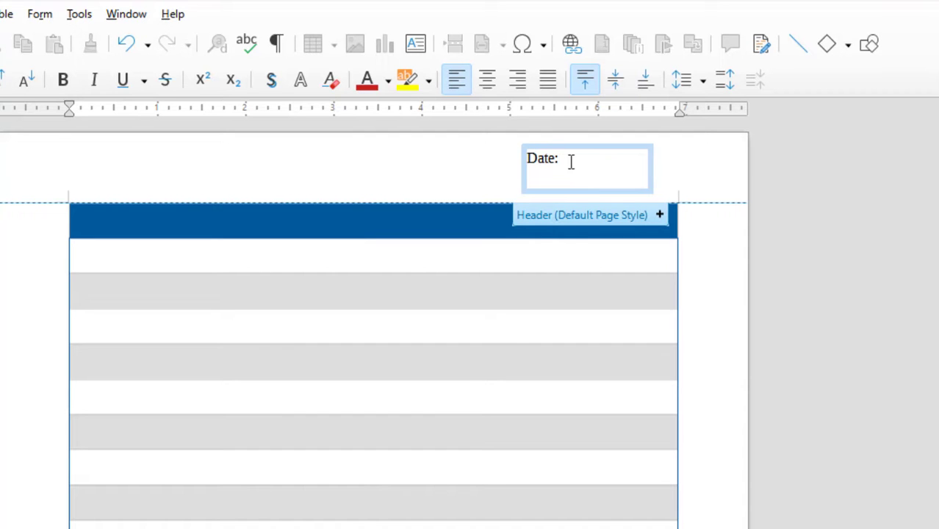
# Format the "Date:" text as 18 pt Lucida Calligraphy in blue.
pyautogui.hotkey('ctrl', 'a')
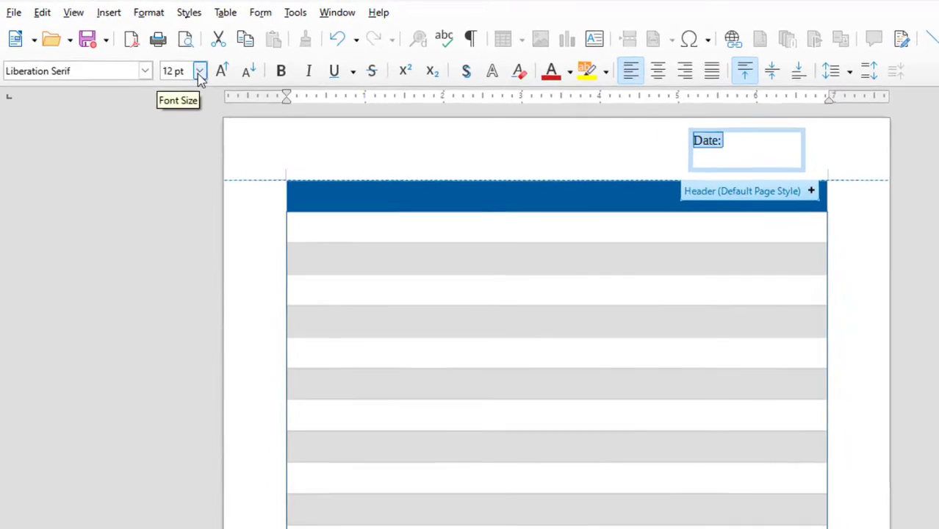
pyautogui.click(176, 63)
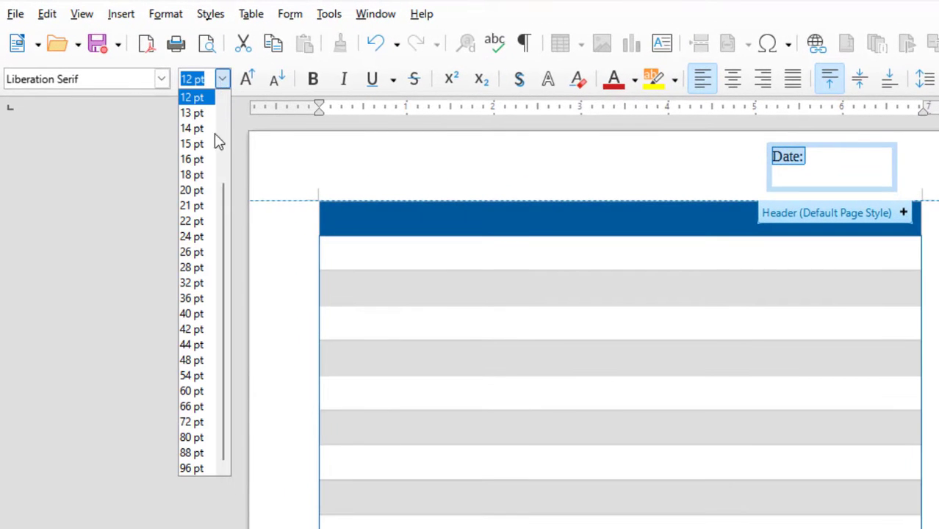
pyautogui.click(196, 178)
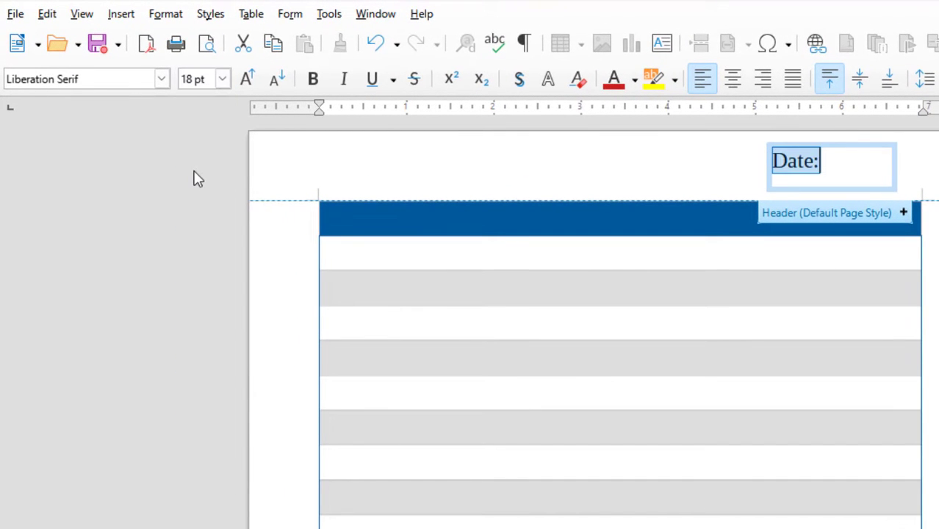
pyautogui.click(163, 79)
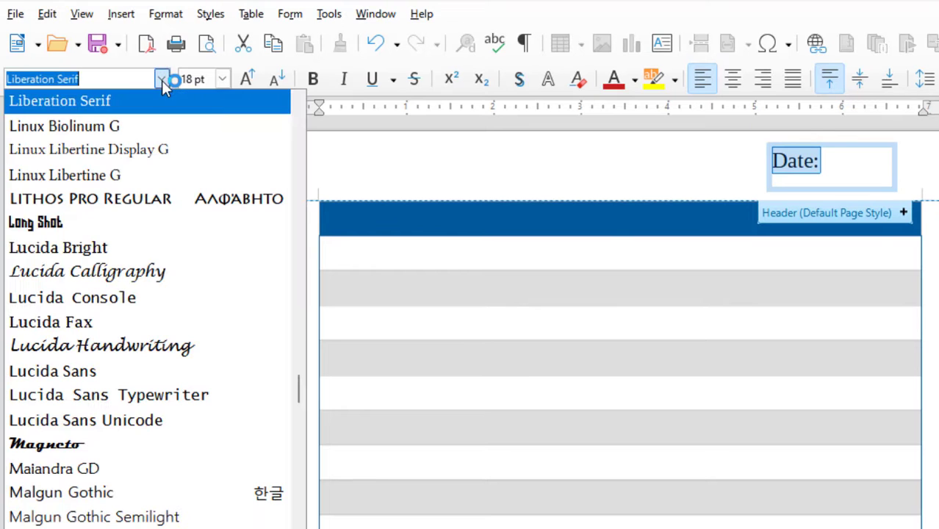
pyautogui.click(94, 277)
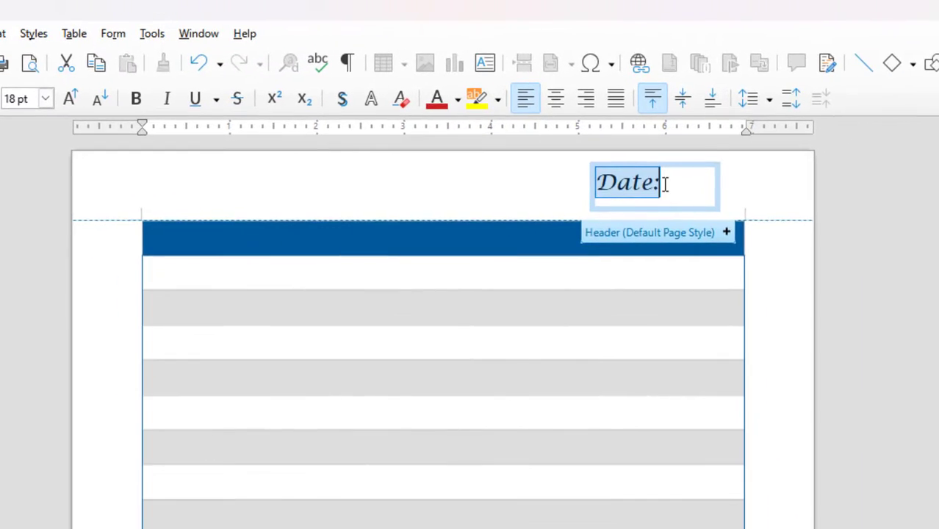
pyautogui.click(458, 100)
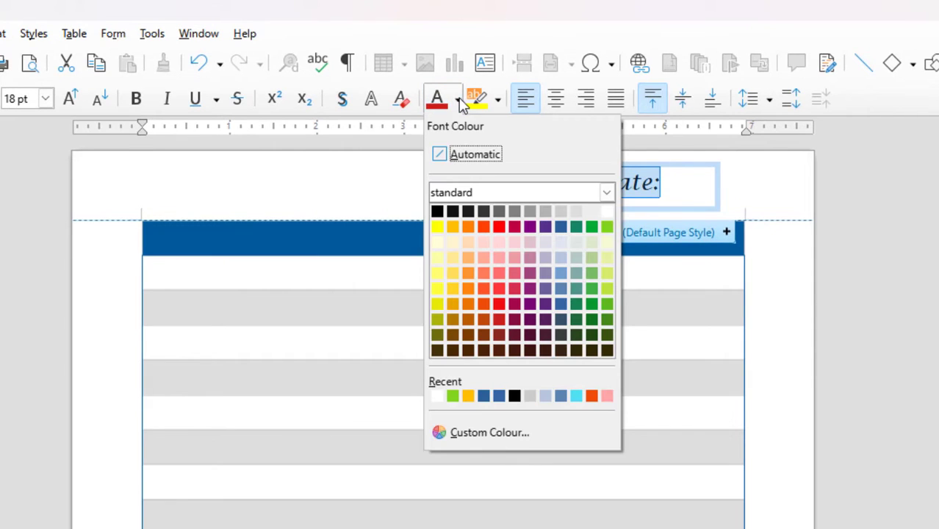
pyautogui.click(561, 233)
pyautogui.click(665, 186)
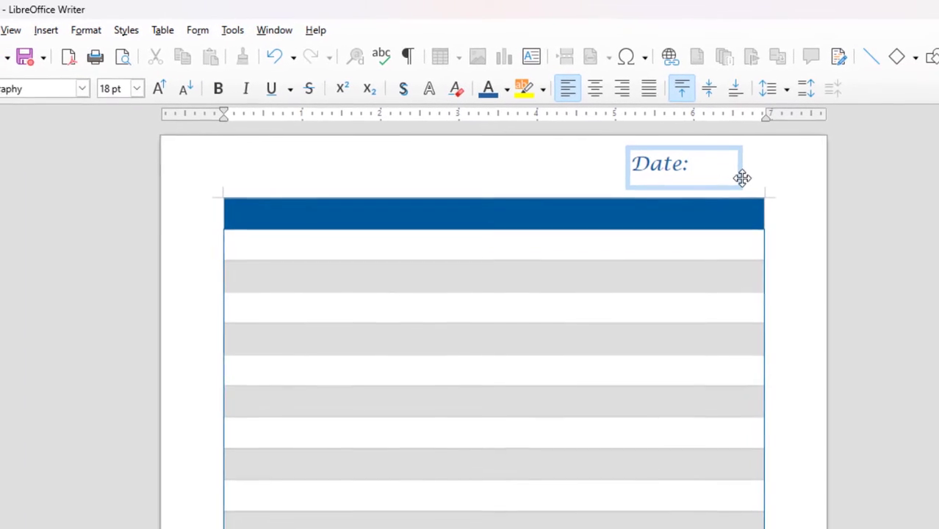
# Draw a straight horizontal line for the date entry and move the "Date:" text box so it sits just before the line.
pyautogui.click(47, 31)
pyautogui.moveTo(80, 174)
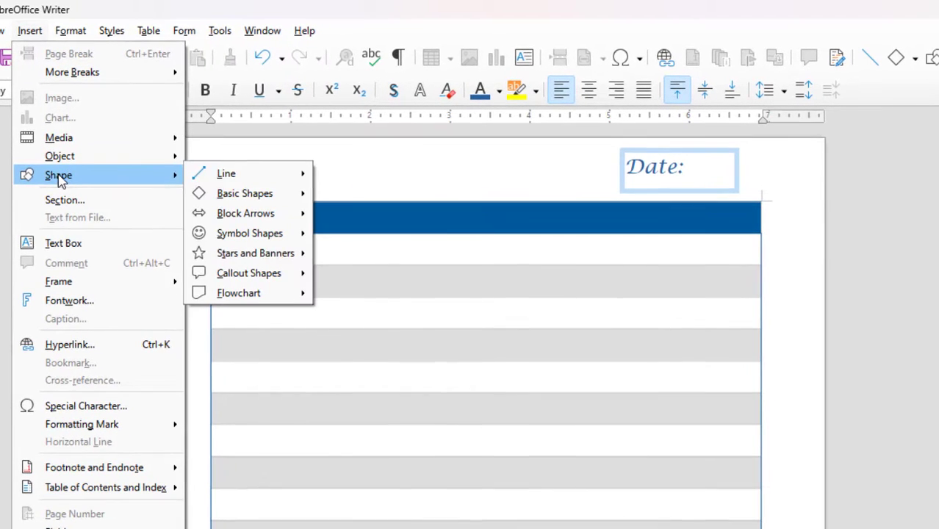
pyautogui.moveTo(258, 173)
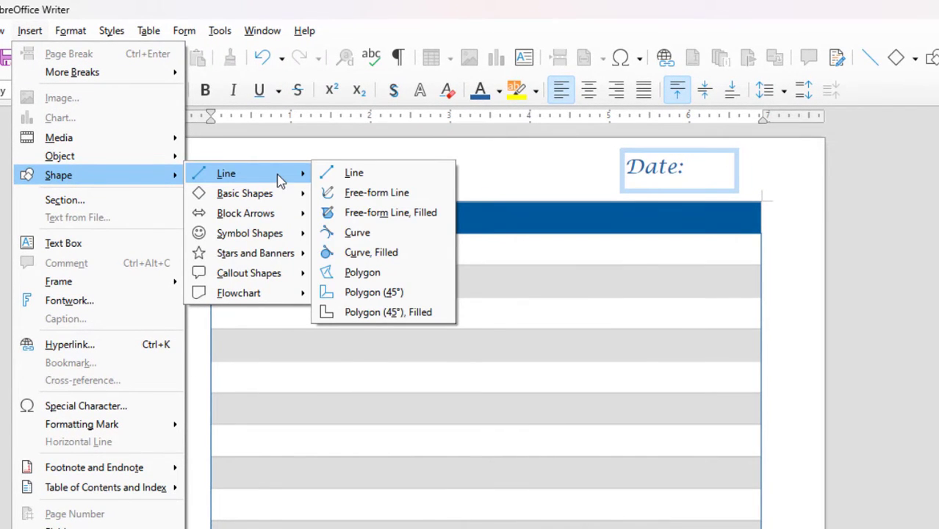
pyautogui.click(335, 176)
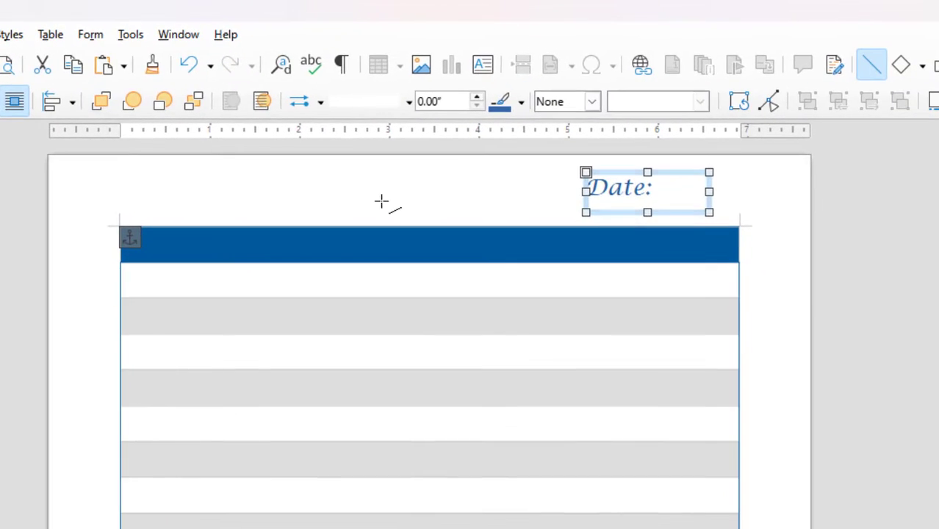
pyautogui.moveTo(421, 186)
pyautogui.mouseDown()
pyautogui.moveTo(511, 186)
pyautogui.moveTo(490, 199)
pyautogui.moveTo(568, 204)
pyautogui.moveTo(720, 201)
pyautogui.moveTo(688, 210)
pyautogui.mouseUp()
pyautogui.moveTo(613, 190); pyautogui.dragTo(585, 203)
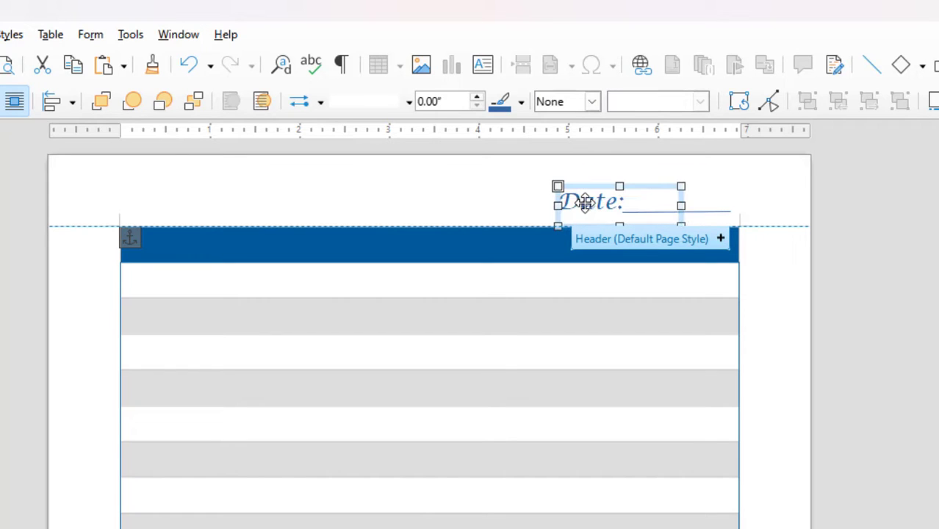
pyautogui.click(494, 192)
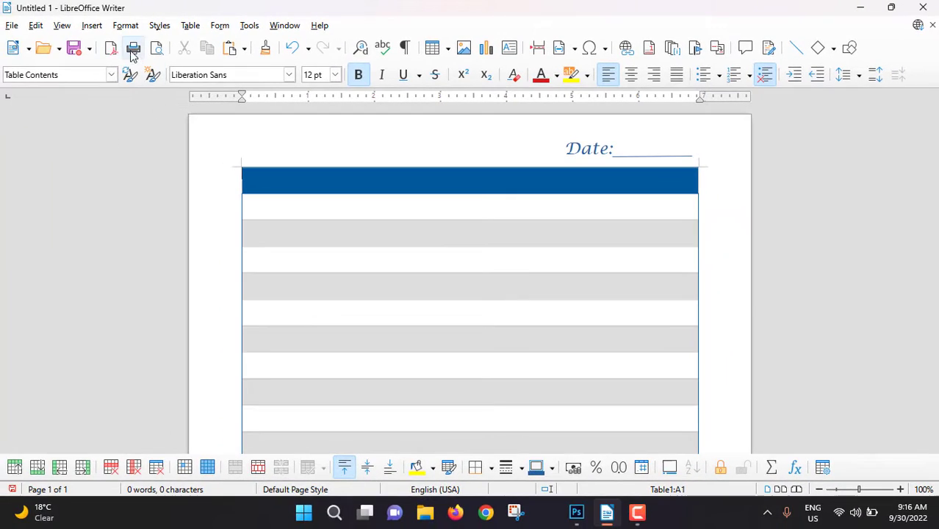
# Draw a rounded rectangle around the "Date:" text and its line.
pyautogui.click(92, 25)
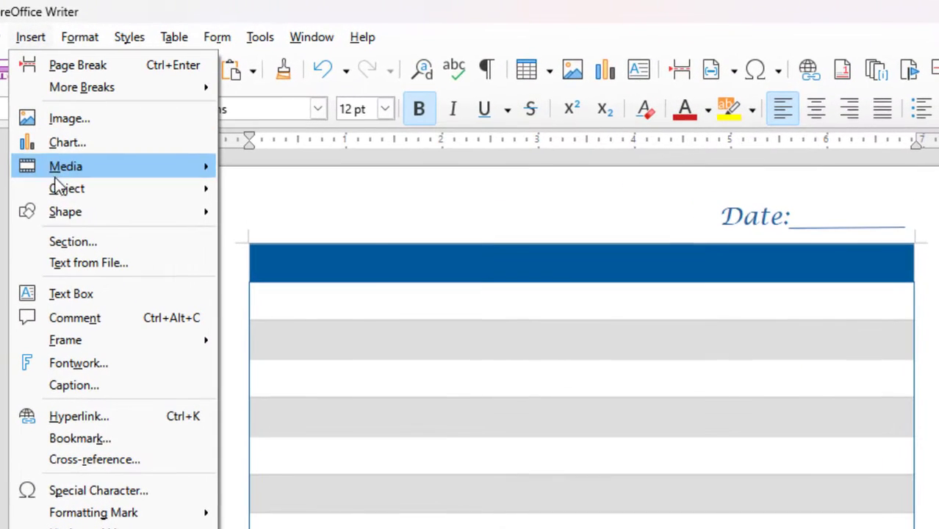
pyautogui.moveTo(58, 206)
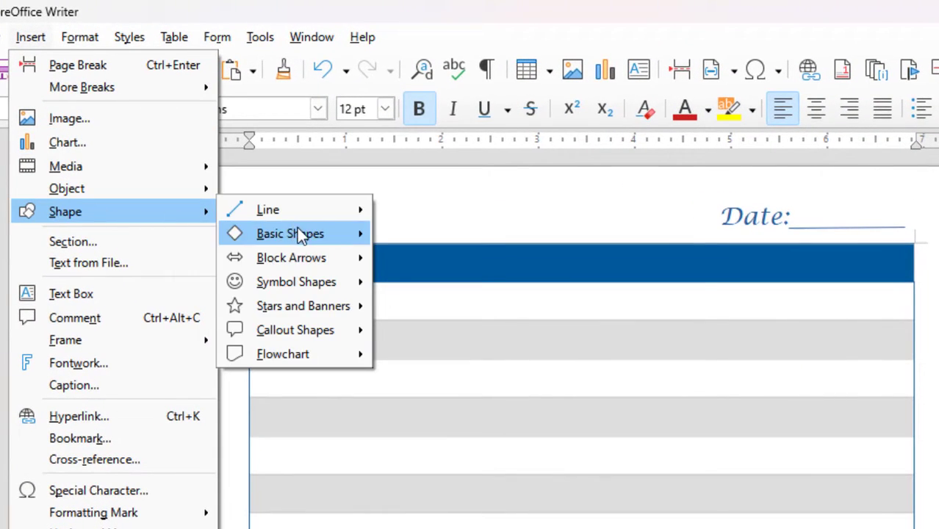
pyautogui.moveTo(297, 229)
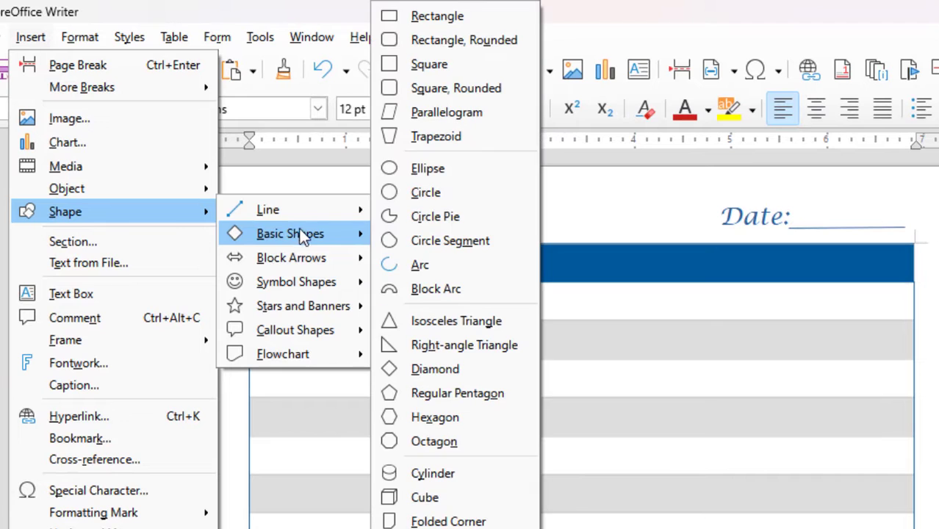
pyautogui.click(400, 41)
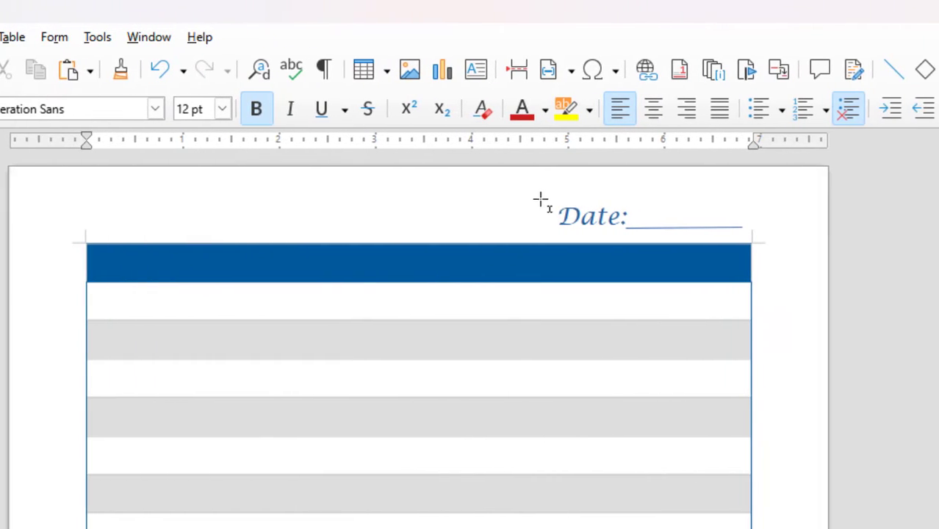
pyautogui.moveTo(543, 197); pyautogui.dragTo(748, 236)
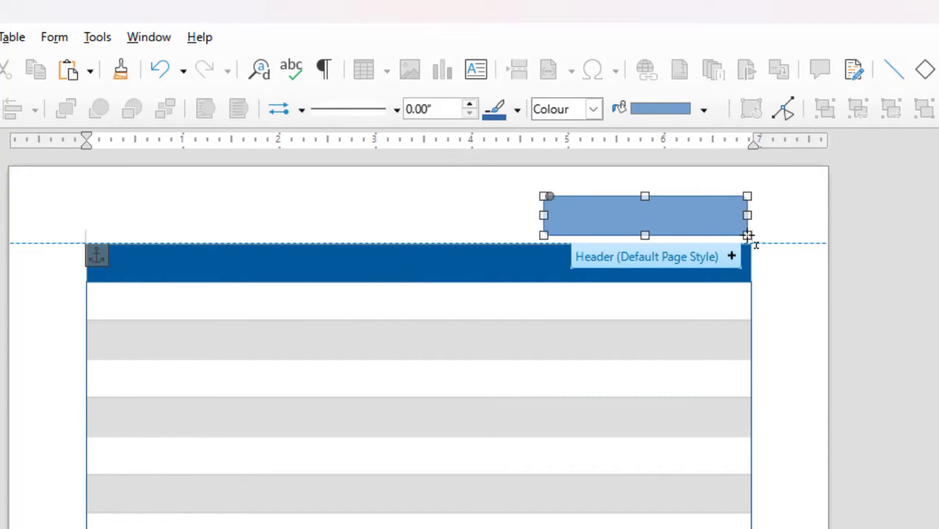
# Remove the rounded rectangle's fill and set its line width to 0.02".
pyautogui.click(593, 110)
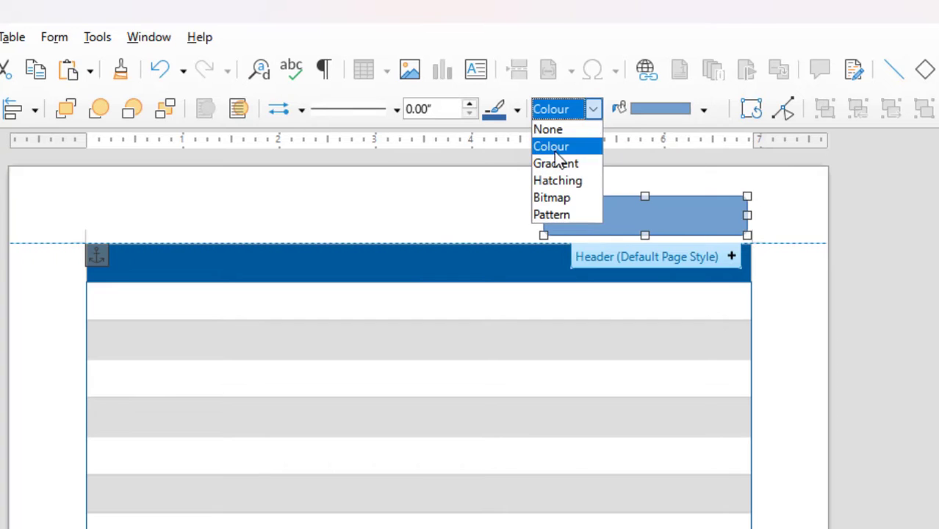
pyautogui.click(549, 129)
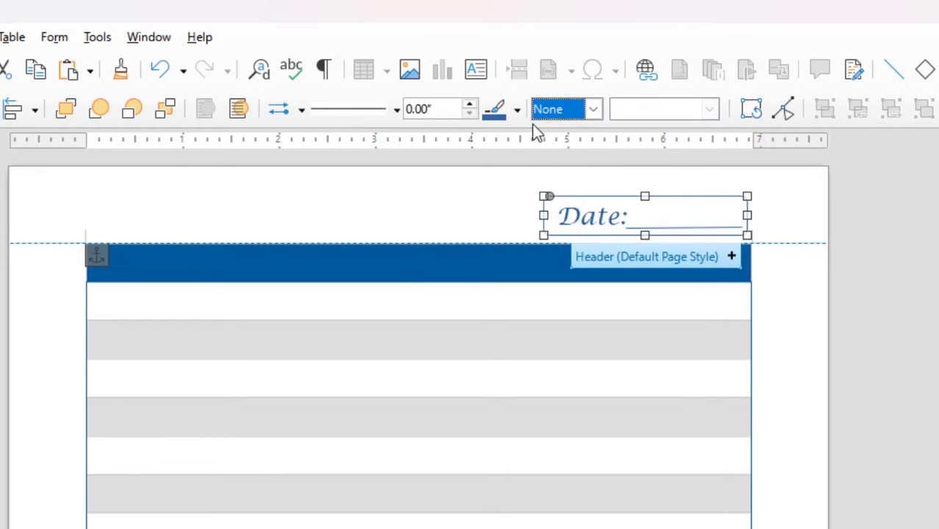
pyautogui.click(469, 106)
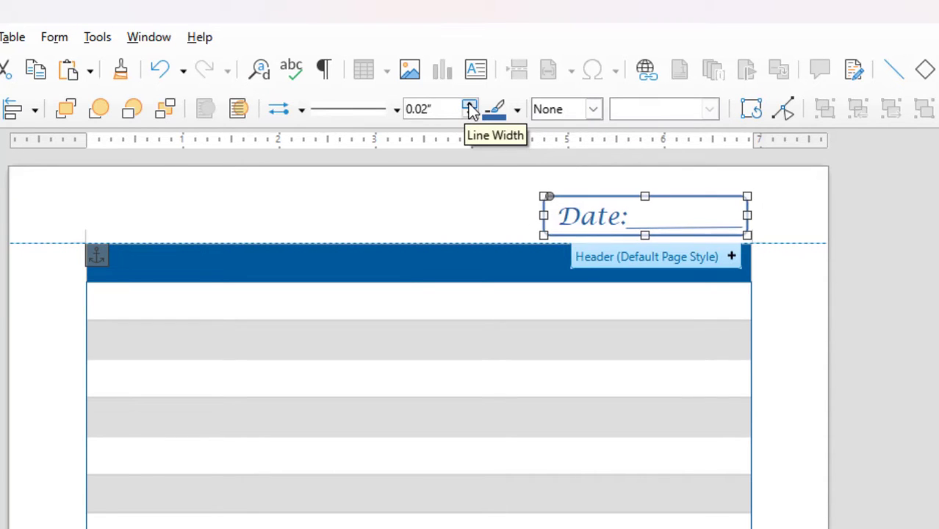
pyautogui.click(695, 242)
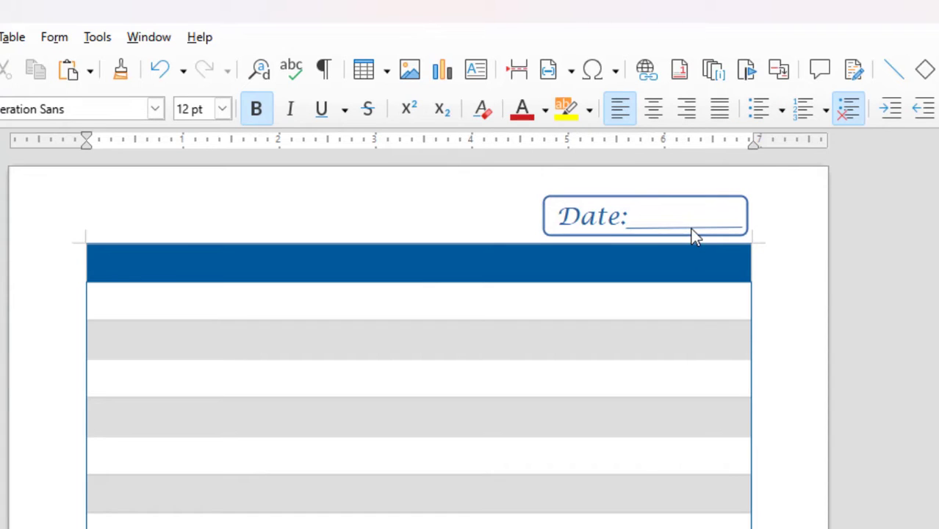
# Change the straight line after "Date:" to a dashed line style with long dashes.
pyautogui.click(691, 229)
pyautogui.click(395, 110)
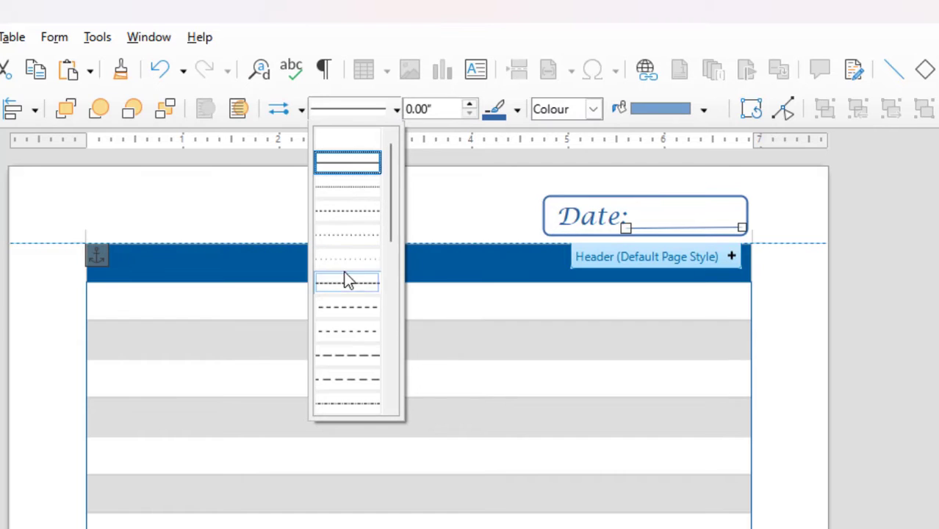
pyautogui.click(344, 354)
pyautogui.click(801, 332)
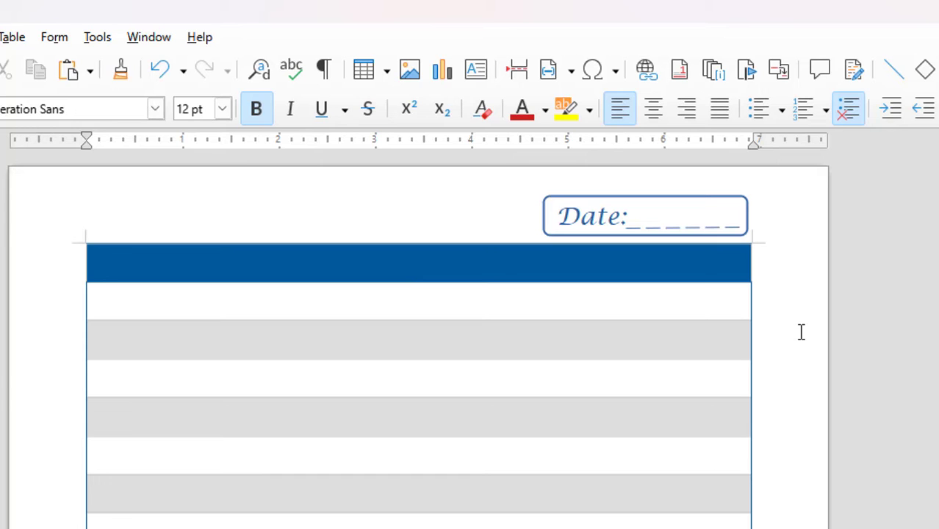
# Add a text box below the table containing "LMN Distribution Company Ltd." and a second line with the company's email address.
pyautogui.scroll(-5, 801, 332)
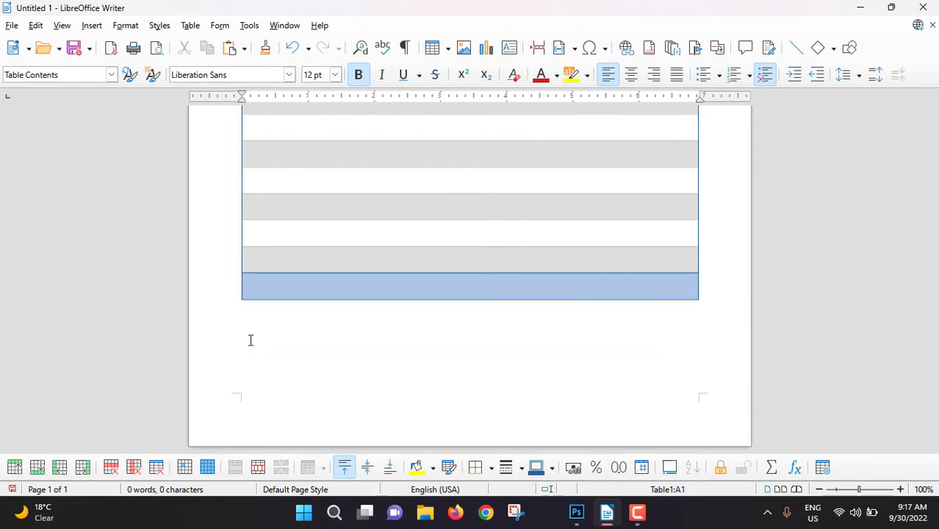
pyautogui.click(509, 47)
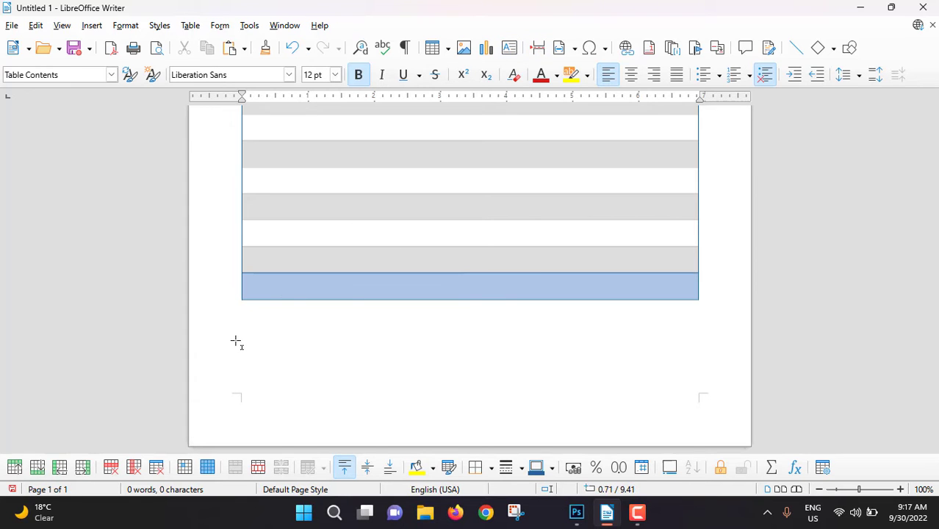
pyautogui.moveTo(243, 327); pyautogui.dragTo(447, 365)
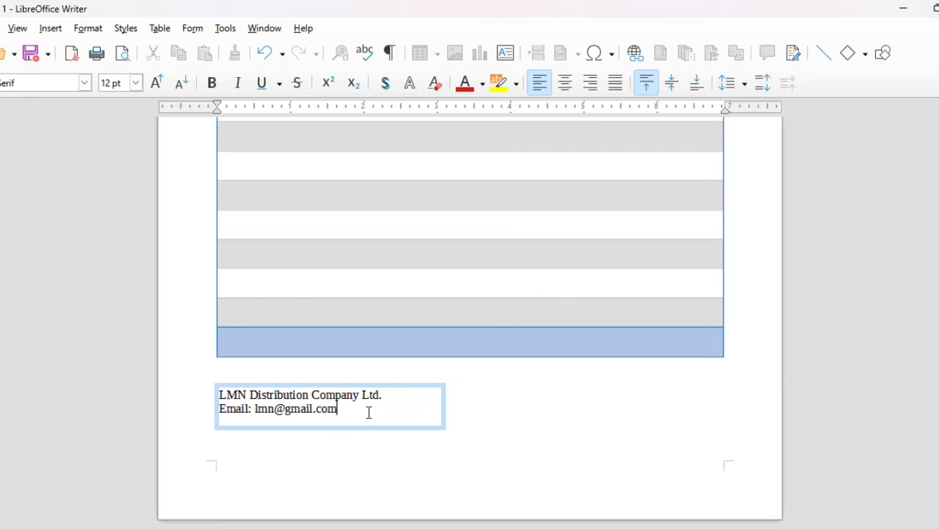
# Set both lines of the company text to 20 pt and widen the text box to about 4.55".
pyautogui.moveTo(340, 408); pyautogui.dragTo(202, 397)
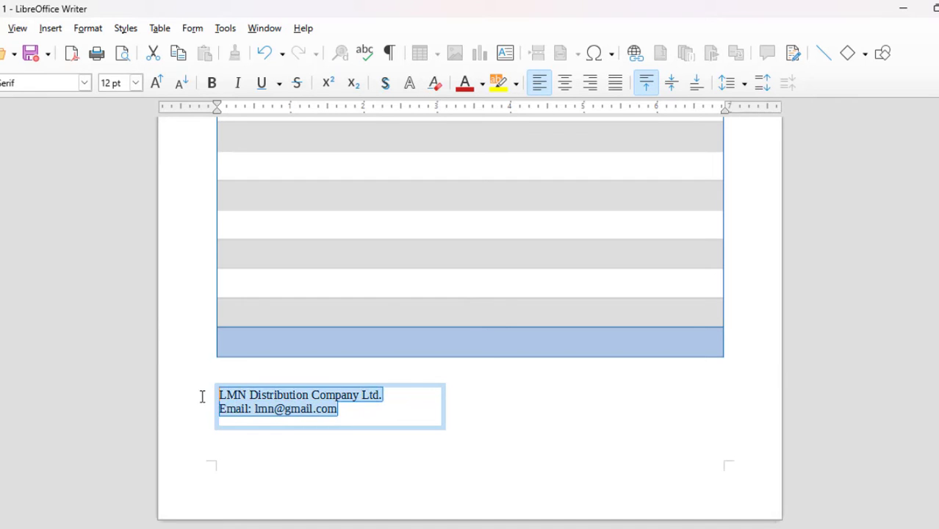
pyautogui.click(135, 83)
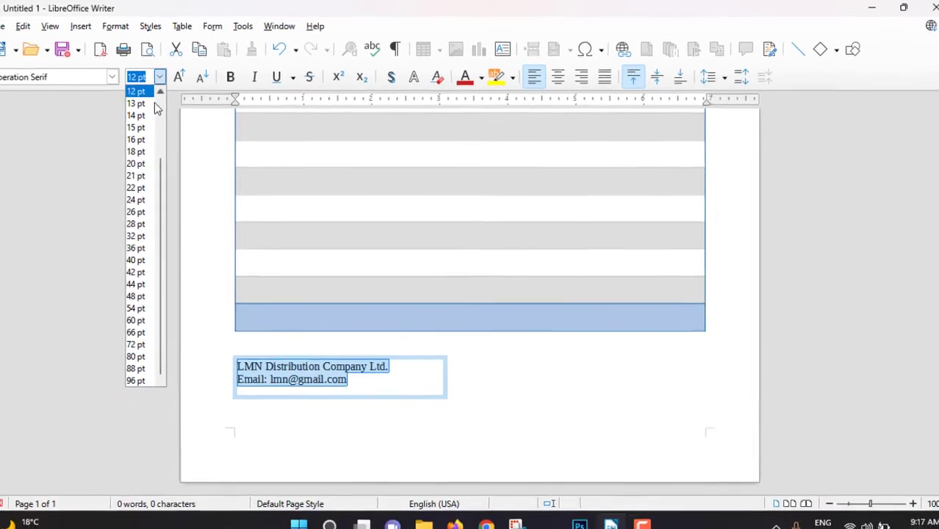
pyautogui.click(144, 158)
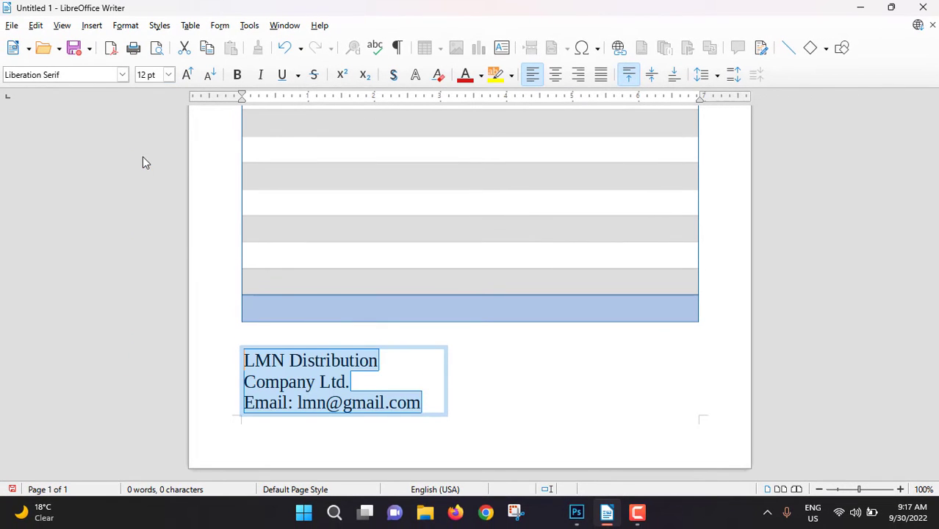
pyautogui.click(445, 379)
pyautogui.moveTo(445, 379); pyautogui.dragTo(544, 374)
pyautogui.click(424, 381)
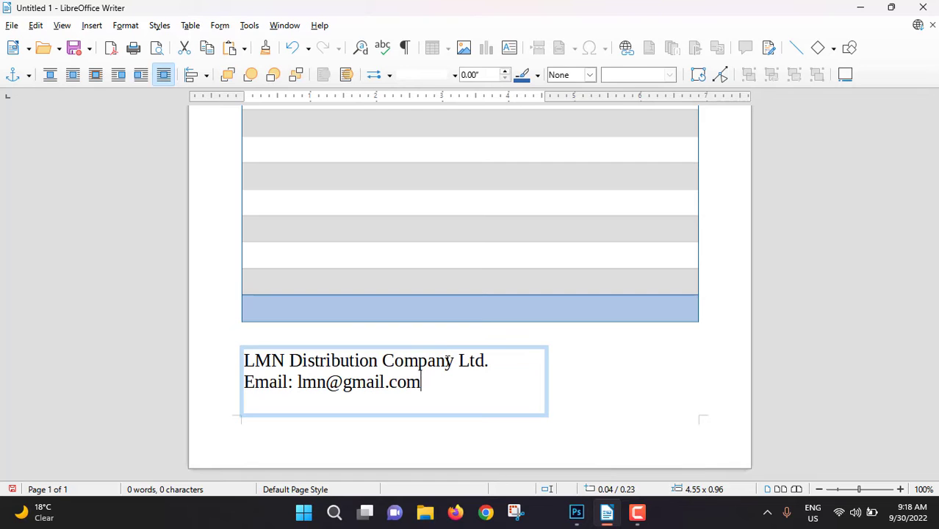
# Set the "LMN Distribution Company Ltd." line to Lucida Handwriting and widen the text box to fit it on one line.
pyautogui.moveTo(488, 361); pyautogui.dragTo(234, 361)
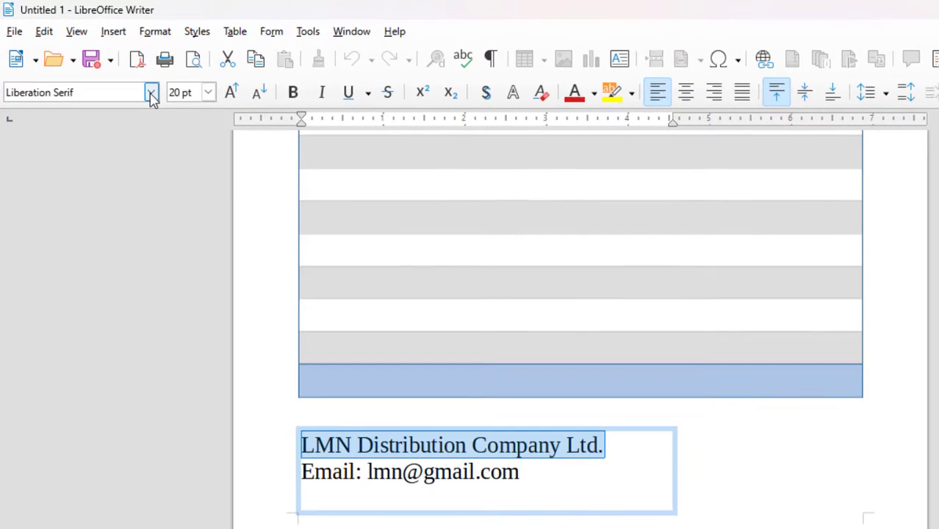
pyautogui.click(122, 75)
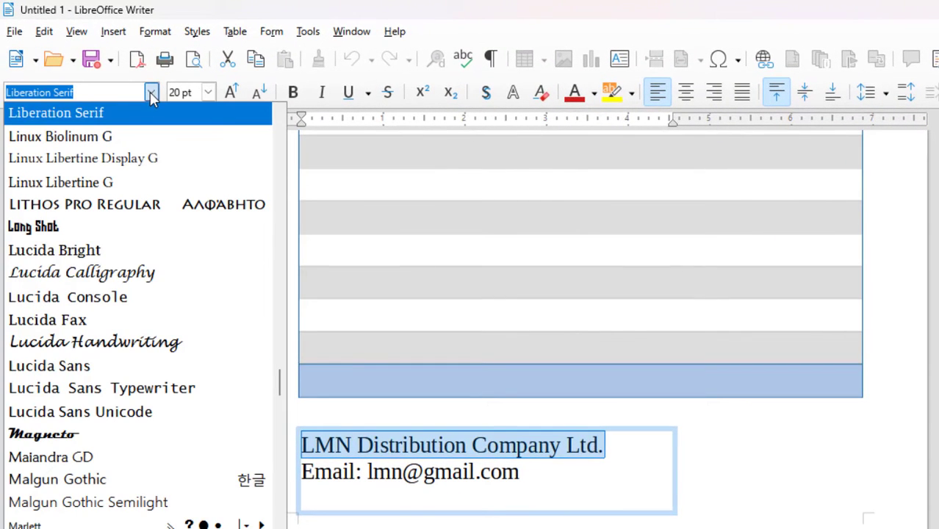
pyautogui.scroll(1, 86, 351)
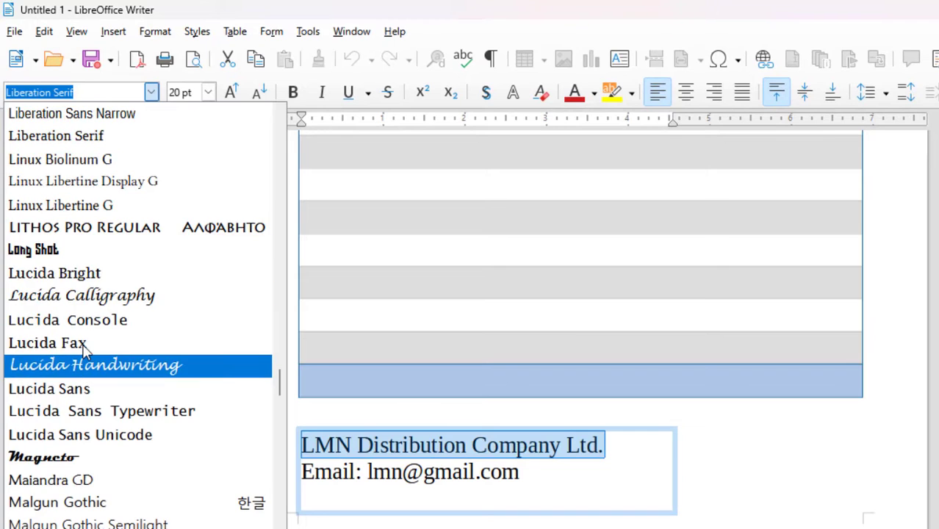
pyautogui.click(95, 364)
pyautogui.click(673, 474)
pyautogui.moveTo(673, 475); pyautogui.dragTo(778, 456)
# Set the email line below the company name to the Lucida Handwriting font.
pyautogui.click(474, 482)
pyautogui.click(527, 482)
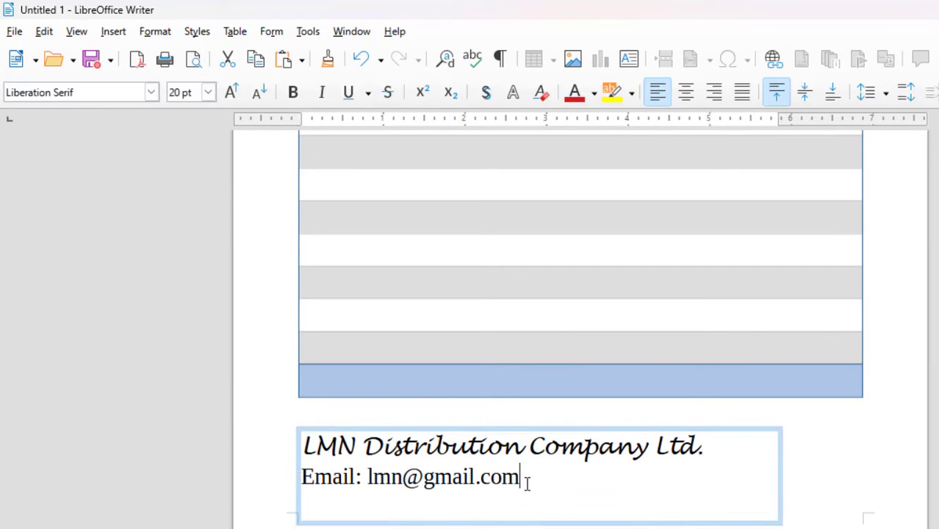
pyautogui.hotkey('shift', 'Home')
pyautogui.click(151, 92)
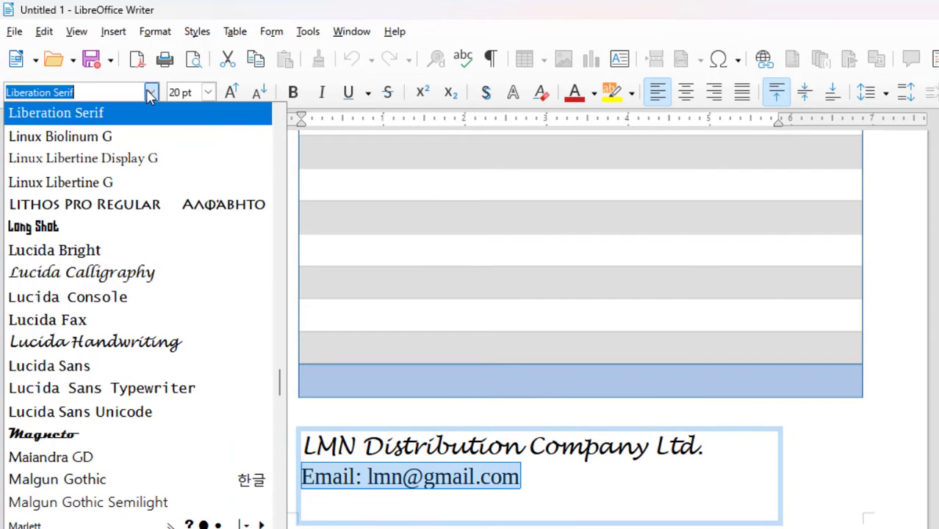
pyautogui.click(88, 342)
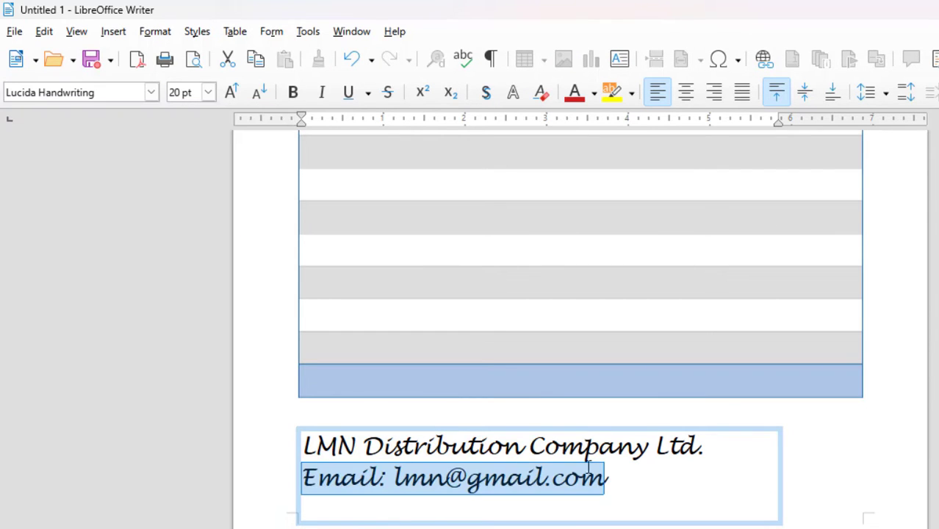
pyautogui.click(621, 489)
# Colour the "LMN Distribution Company Ltd." text lime green.
pyautogui.moveTo(705, 446); pyautogui.dragTo(297, 446)
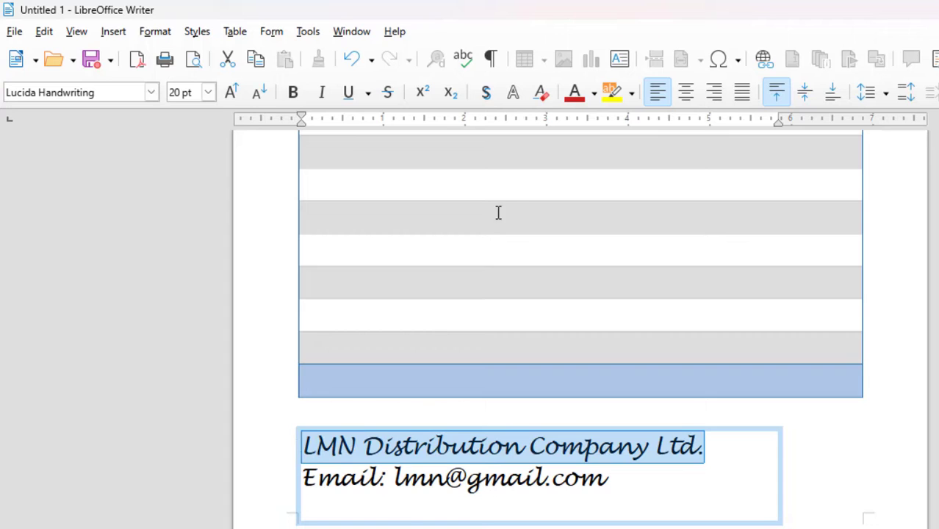
pyautogui.click(594, 94)
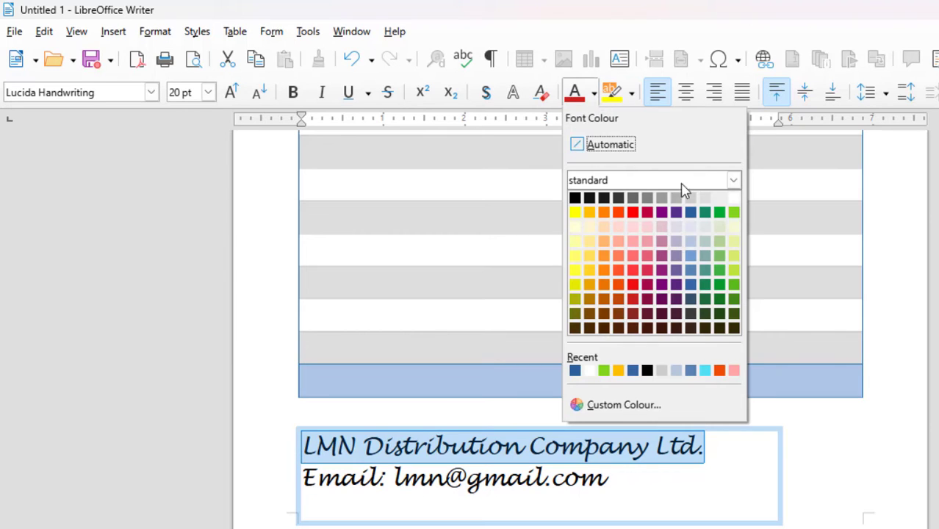
pyautogui.click(734, 213)
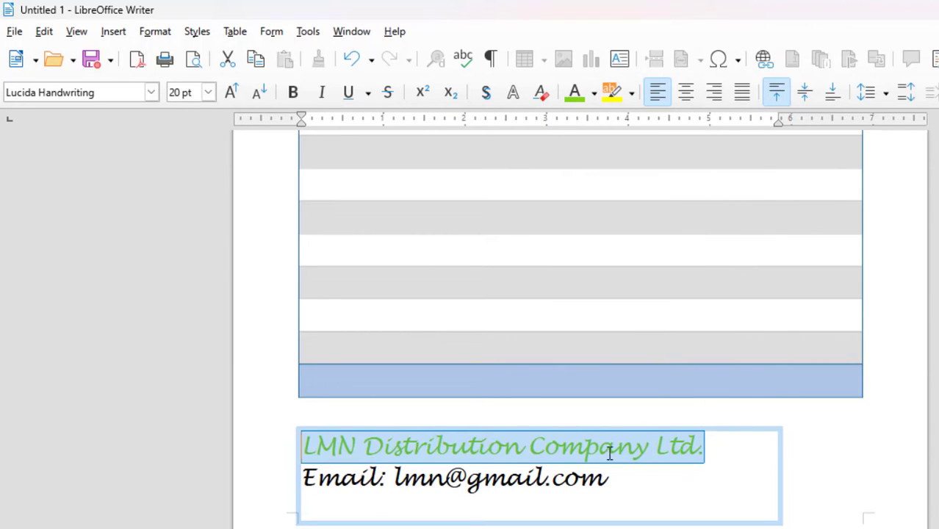
# Highlight the email line with a lime green character background.
pyautogui.click(621, 481)
pyautogui.moveTo(621, 481); pyautogui.dragTo(296, 477)
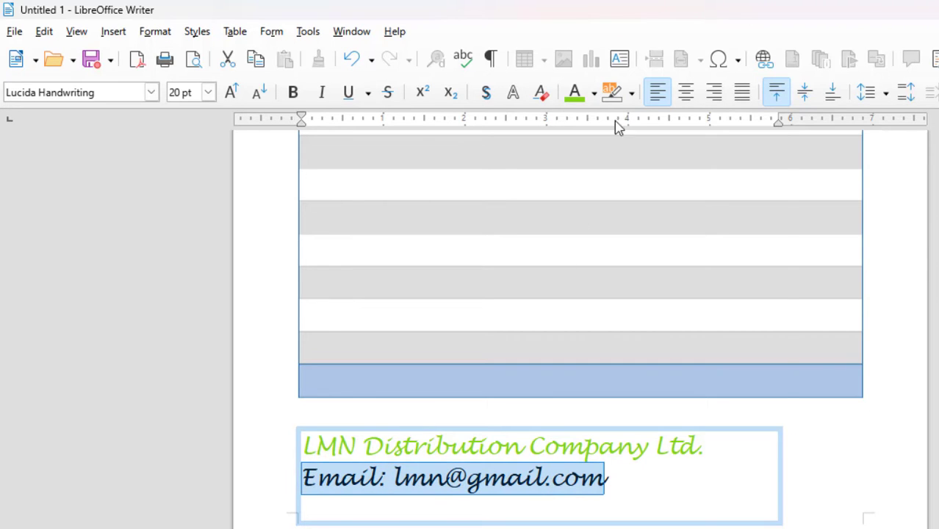
pyautogui.click(631, 94)
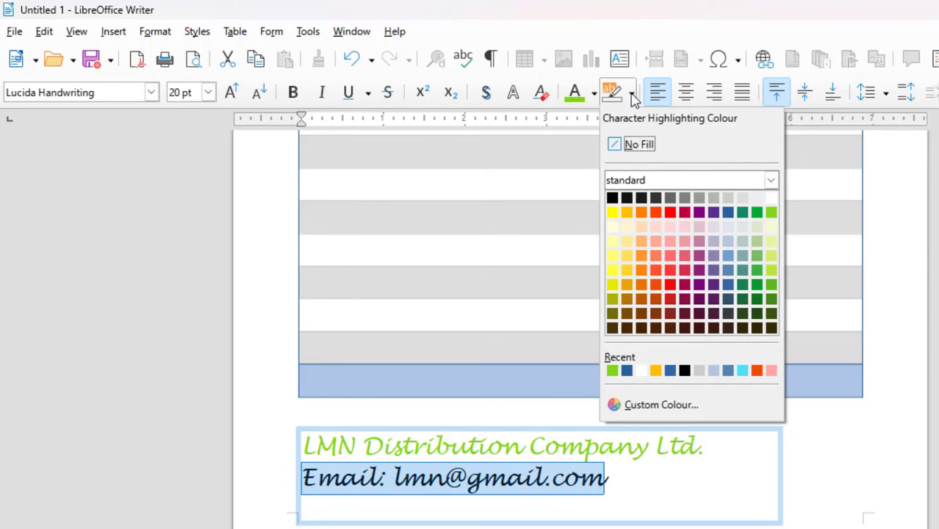
pyautogui.click(772, 214)
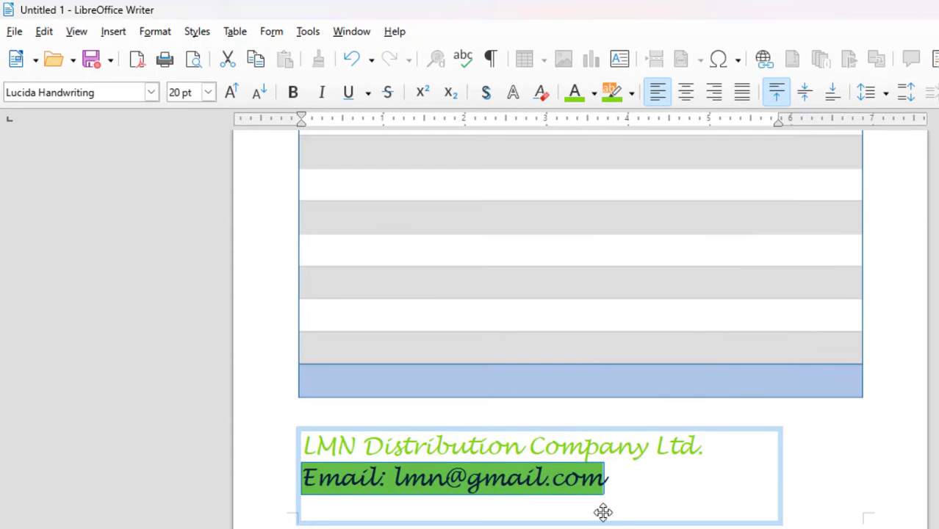
pyautogui.click(608, 487)
pyautogui.click(828, 468)
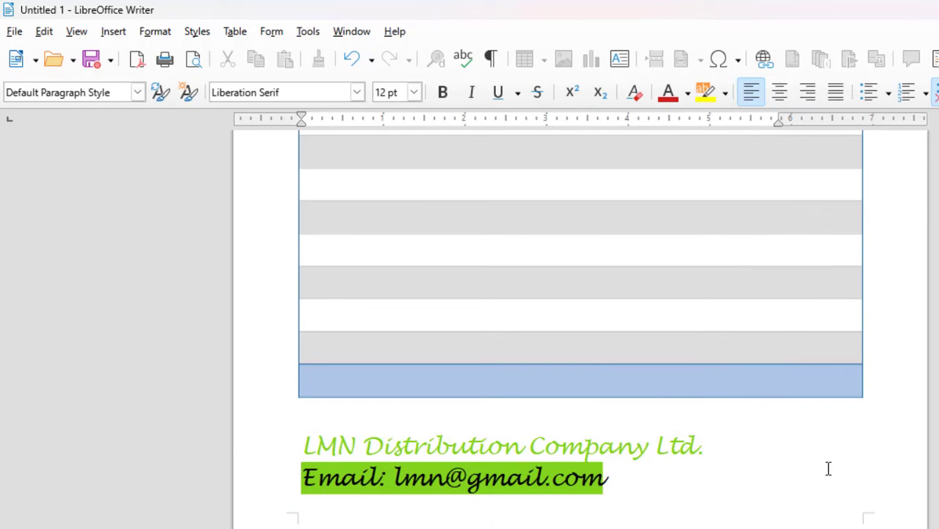
# Insert the ss.jpg logo image from the Desktop folder into a middle row of the table.
pyautogui.scroll(10, 808, 456)
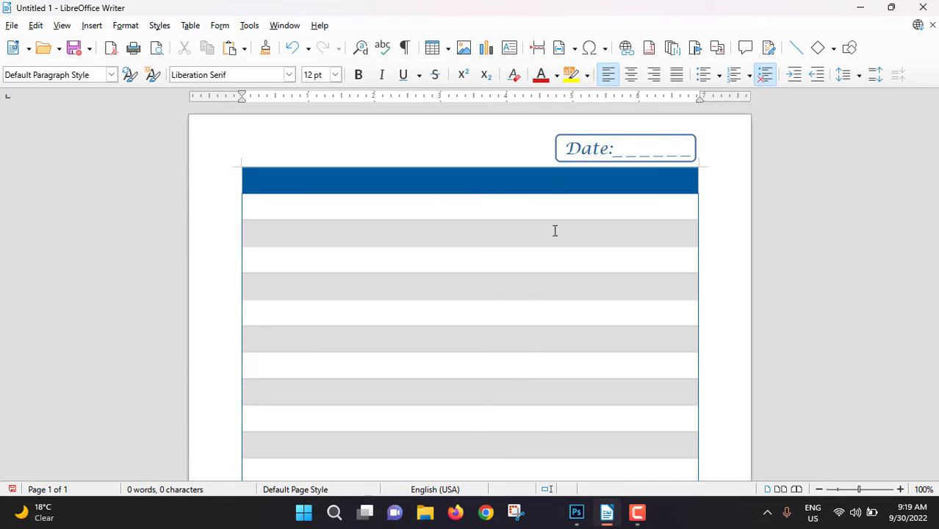
pyautogui.scroll(-8, 482, 408)
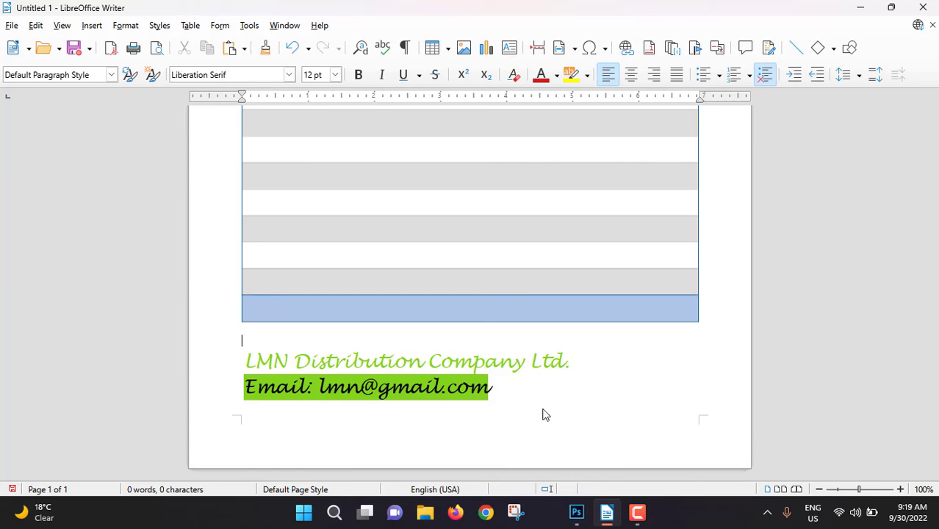
pyautogui.scroll(2, 660, 391)
pyautogui.click(820, 490)
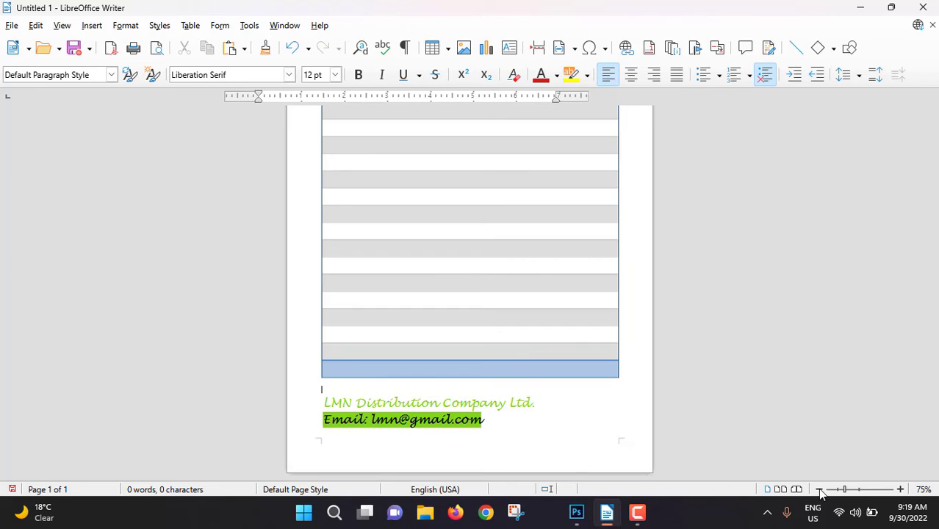
pyautogui.click(820, 490)
pyautogui.click(820, 490)
pyautogui.click(820, 490)
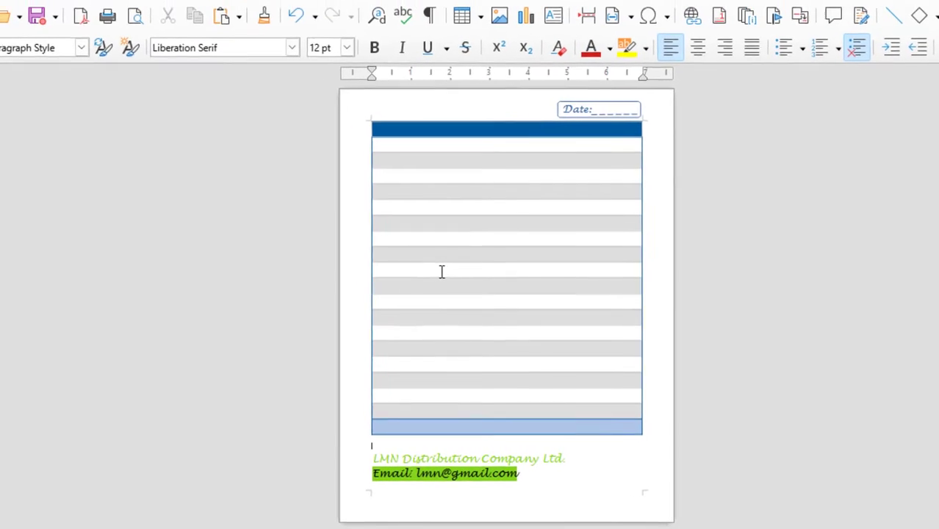
pyautogui.click(450, 278)
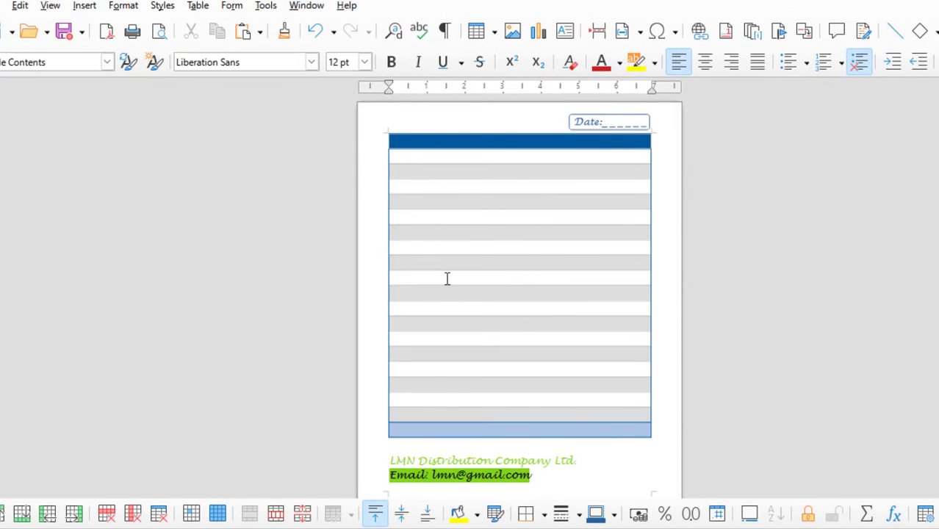
pyautogui.click(512, 37)
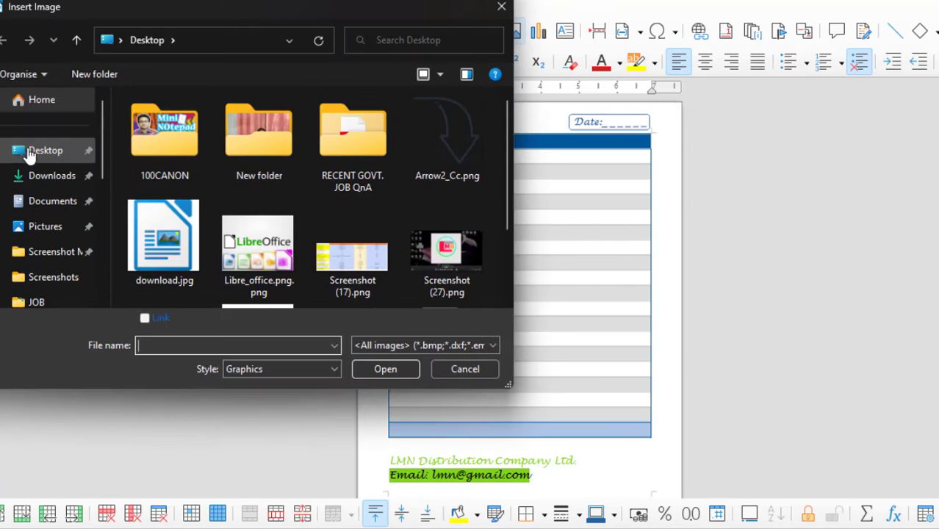
pyautogui.scroll(-2, 350, 235)
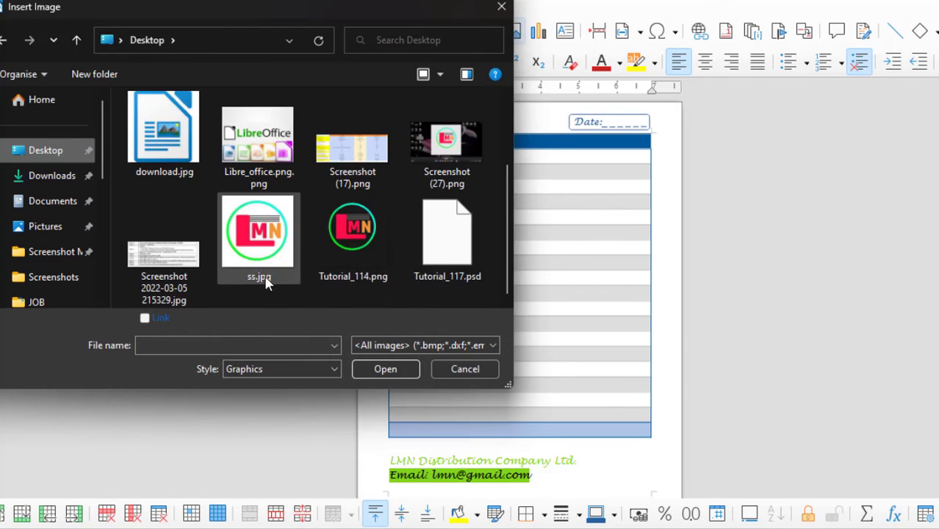
pyautogui.click(259, 233)
pyautogui.click(385, 369)
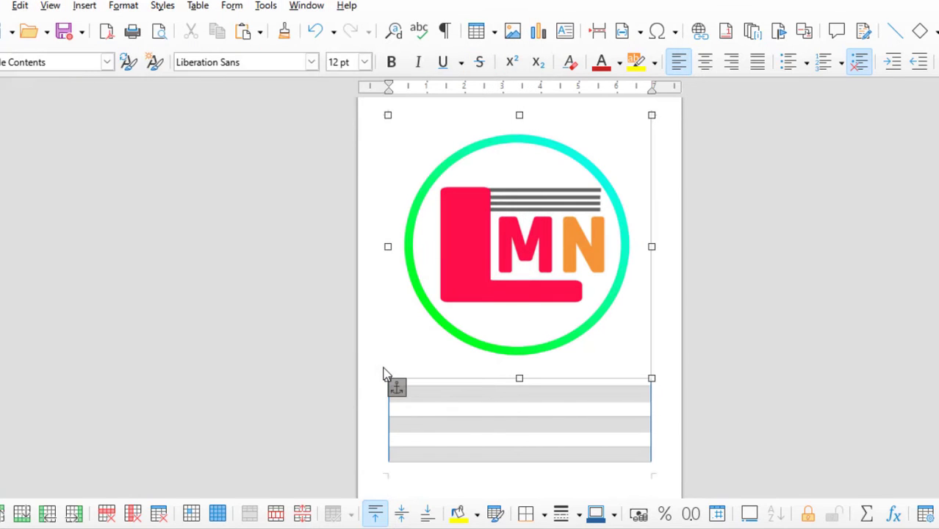
# Set the logo's wrap to In Background and its image mode to Watermark.
pyautogui.rightClick(526, 252)
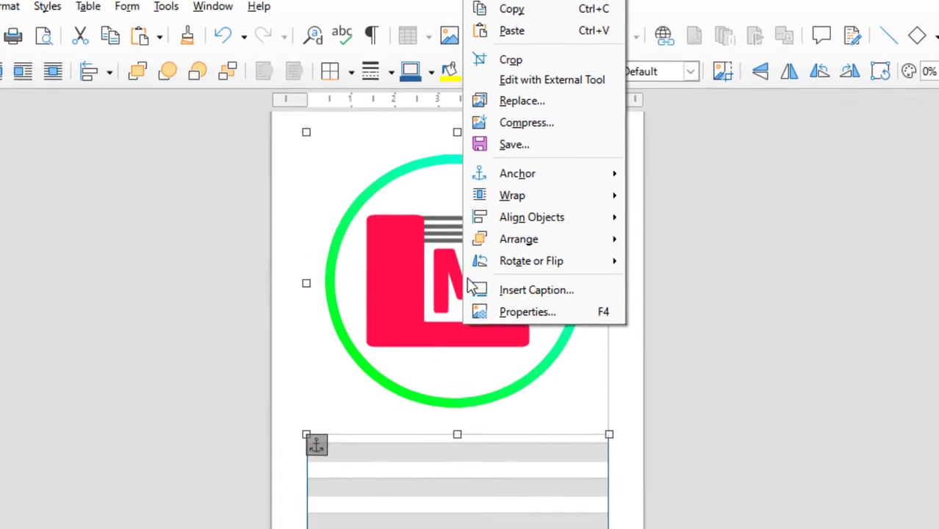
pyautogui.moveTo(605, 176)
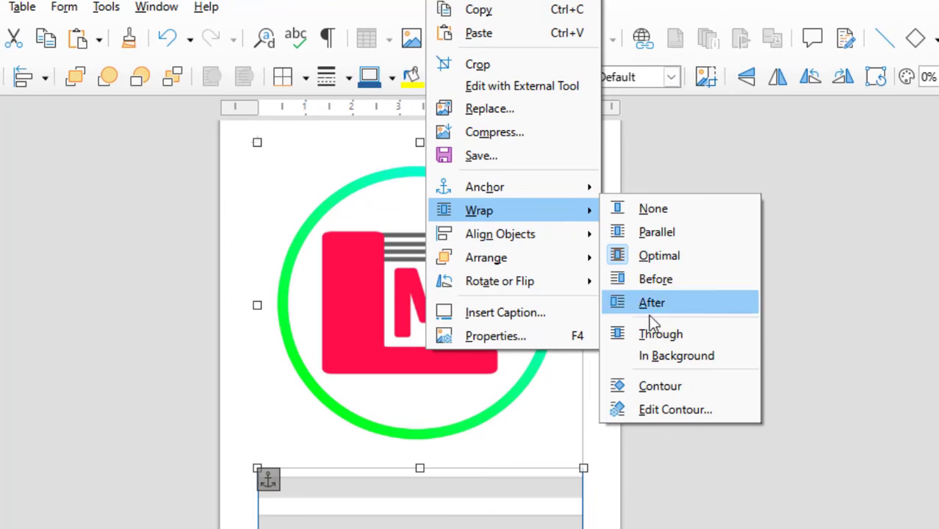
pyautogui.click(656, 356)
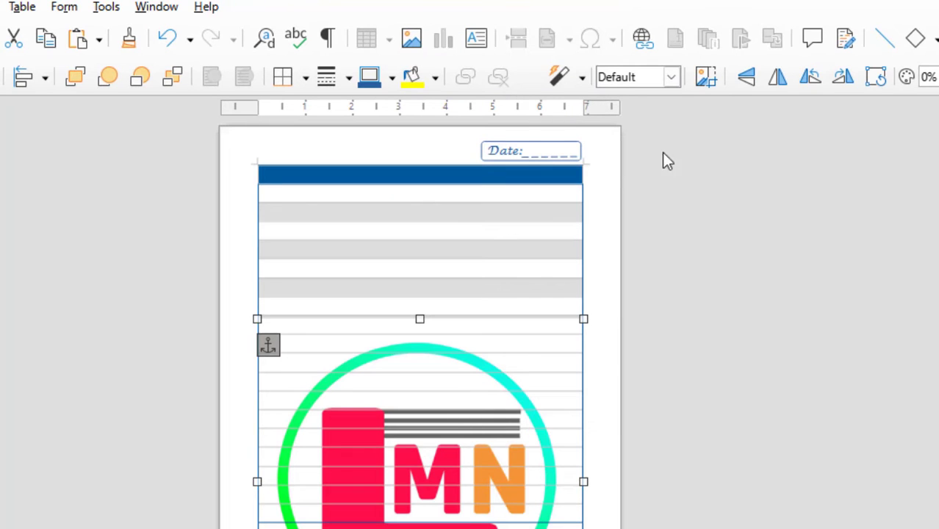
pyautogui.click(672, 79)
pyautogui.click(626, 147)
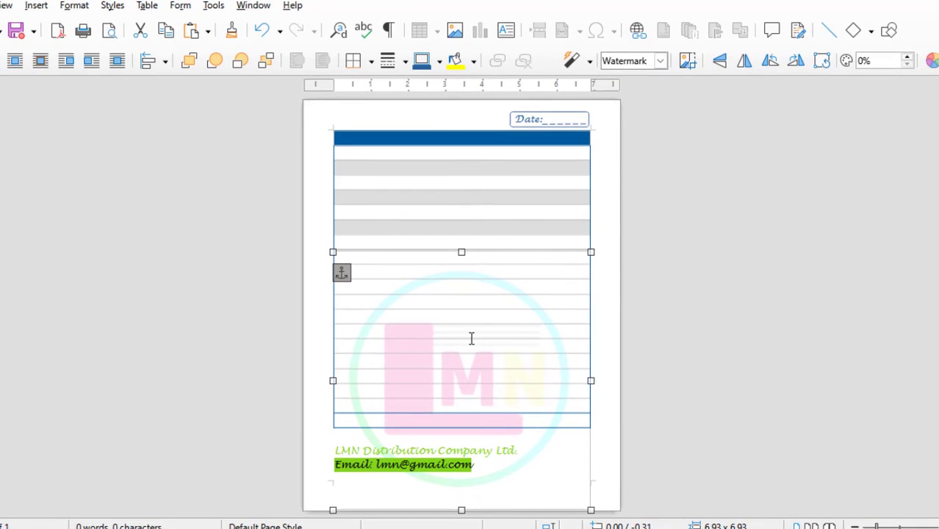
# Move the watermark logo up so it sits centred between the table's blue header row and its light blue last row.
pyautogui.press('Up')
pyautogui.press('Up')
pyautogui.press('Up')
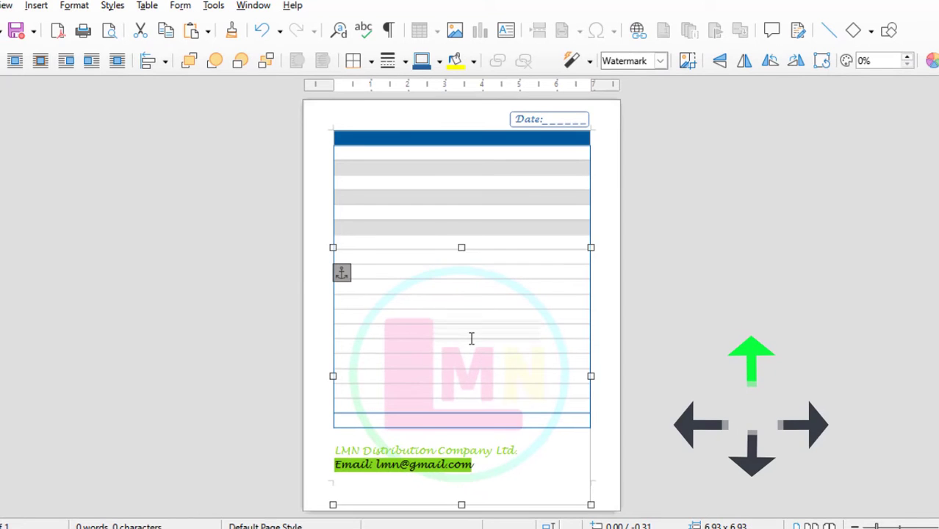
pyautogui.press('Up')
pyautogui.press('Up')
pyautogui.press('Up')
pyautogui.press('Up')
pyautogui.press('Up')
pyautogui.press('Up')
pyautogui.press('Up')
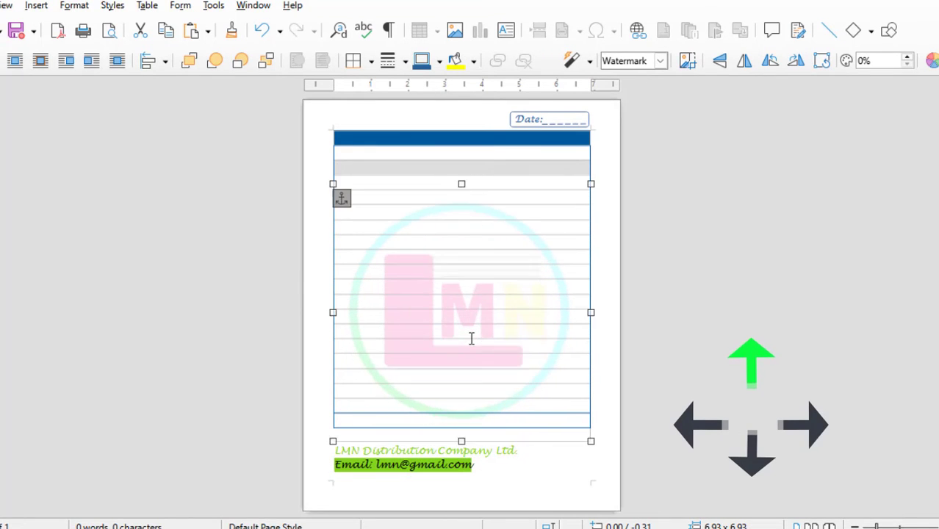
pyautogui.press('Up')
pyautogui.press('Up')
pyautogui.press('Up')
pyautogui.press('Up')
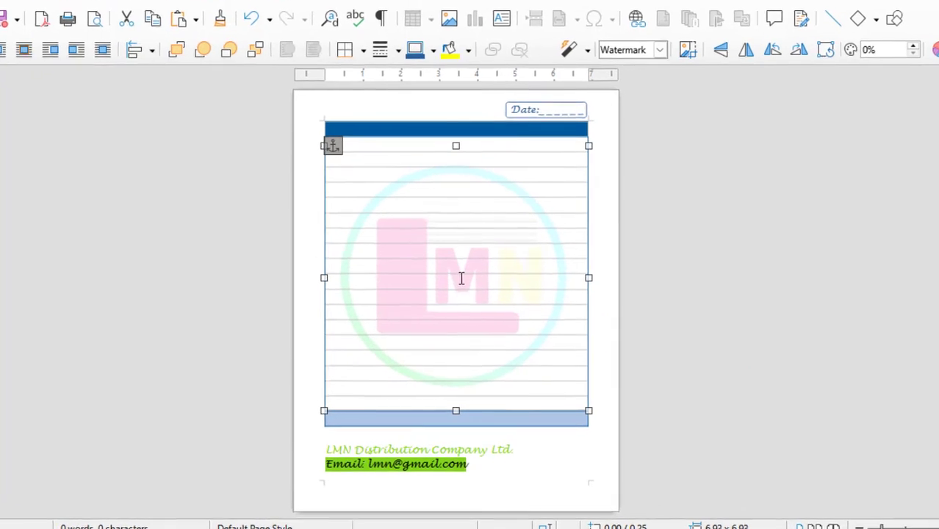
pyautogui.click(685, 276)
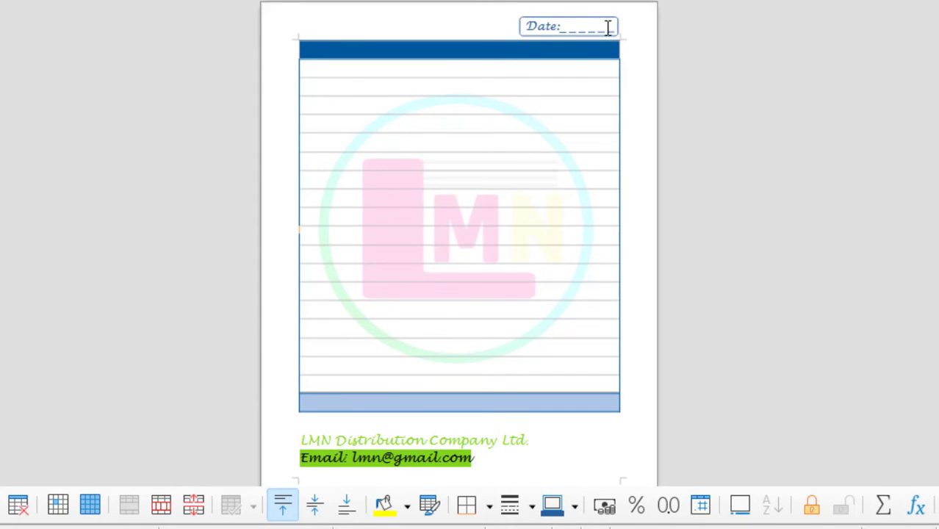
pyautogui.scroll(-1, 566, 315)
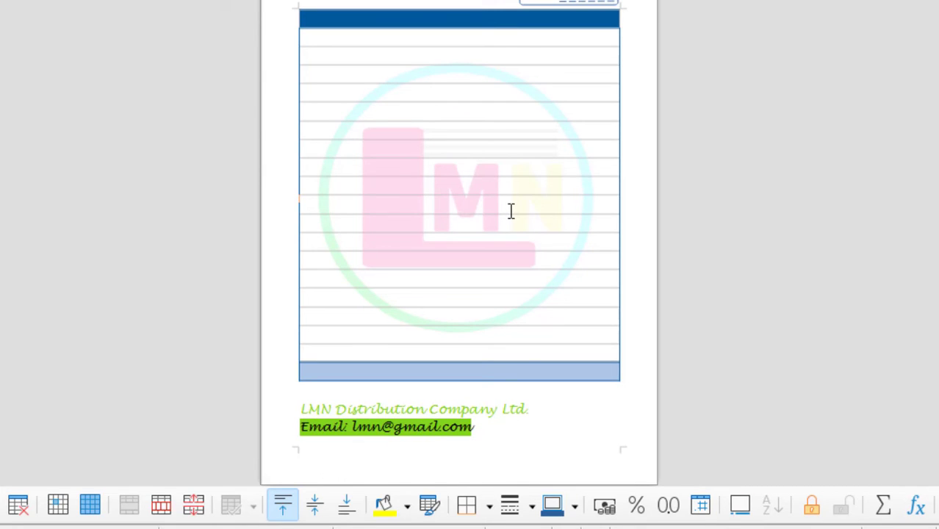
pyautogui.scroll(1, 507, 228)
pyautogui.scroll(1, 459, 221)
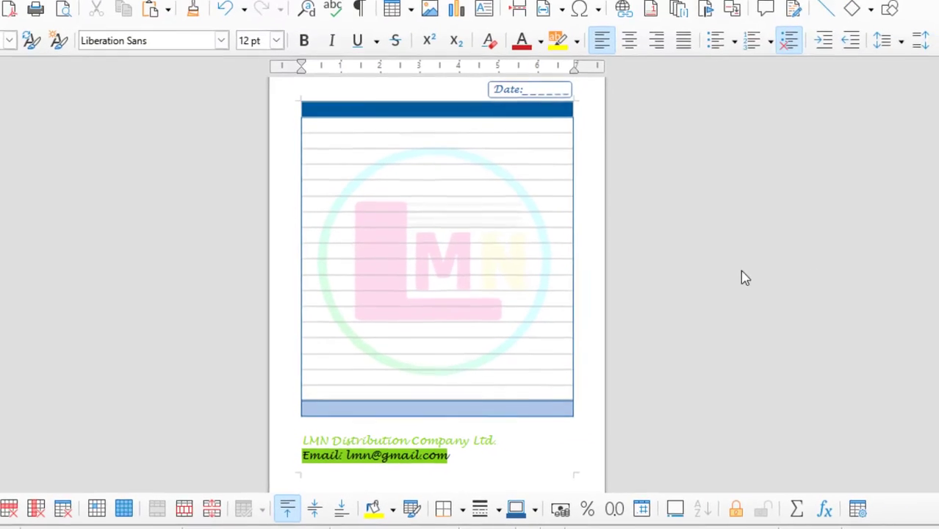